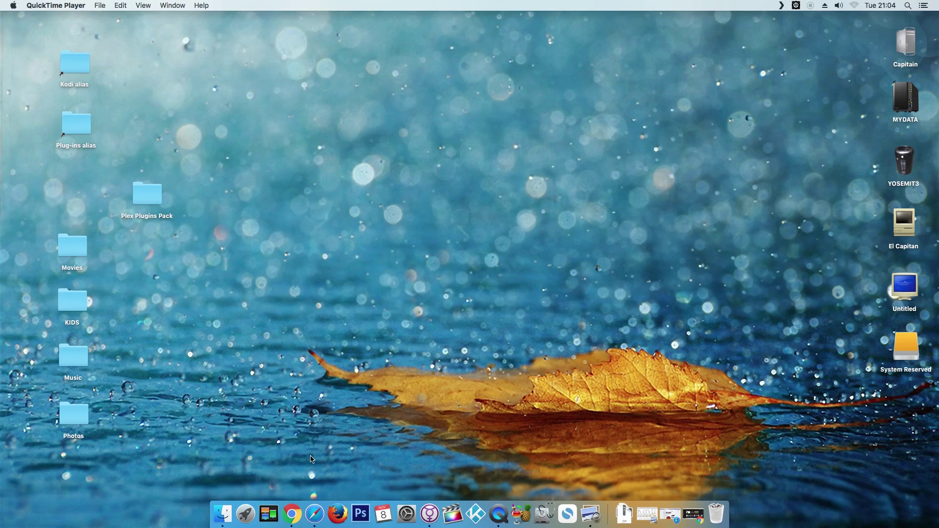
- Switch to Chrome and look through the recently added music, photos and movies on the Plex home page
click(244, 501)
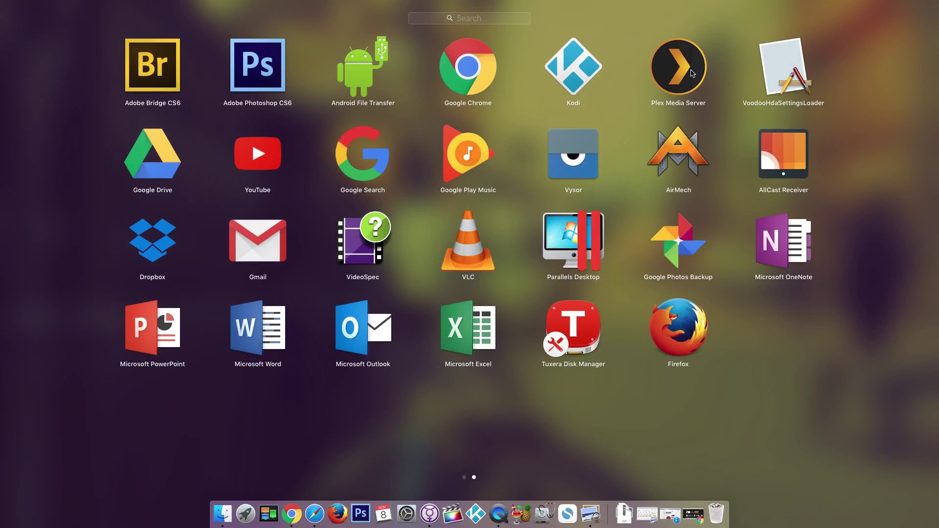
click(459, 459)
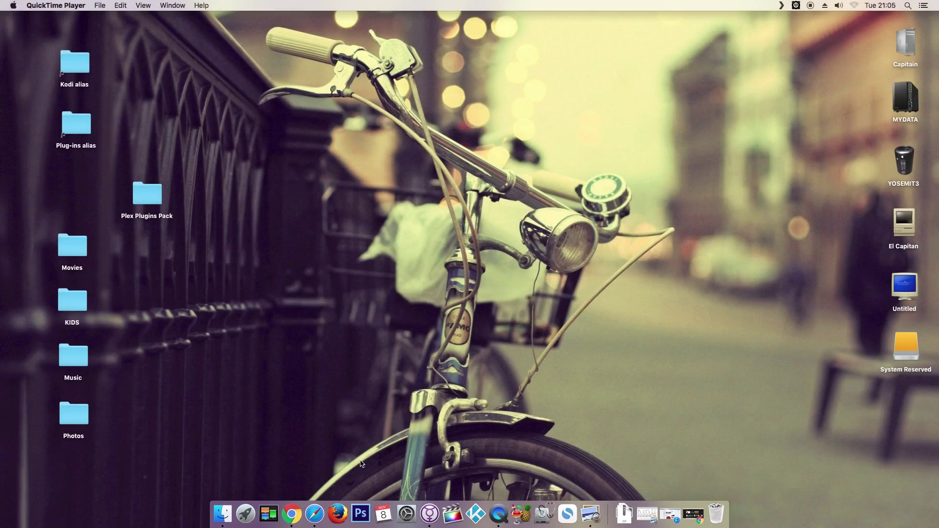
click(296, 503)
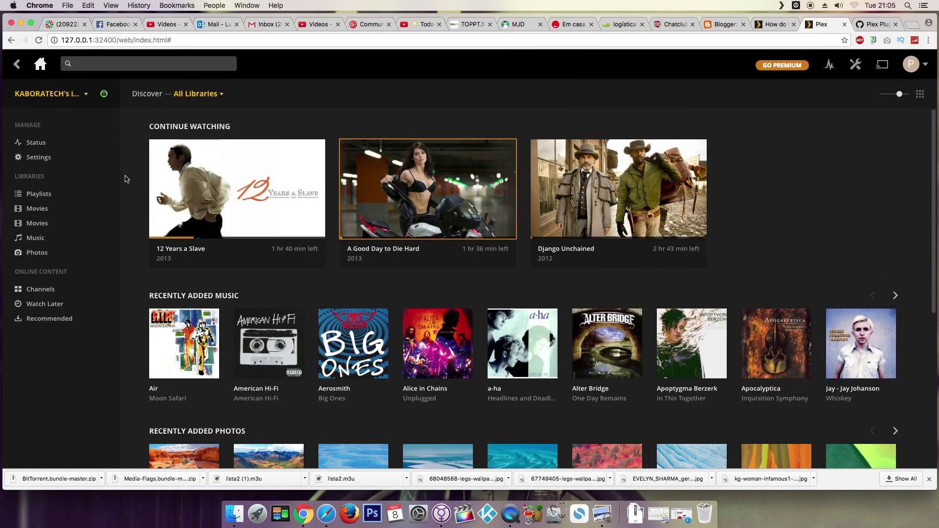
scroll(851, 153, down, 1)
scroll(851, 153, down, 5)
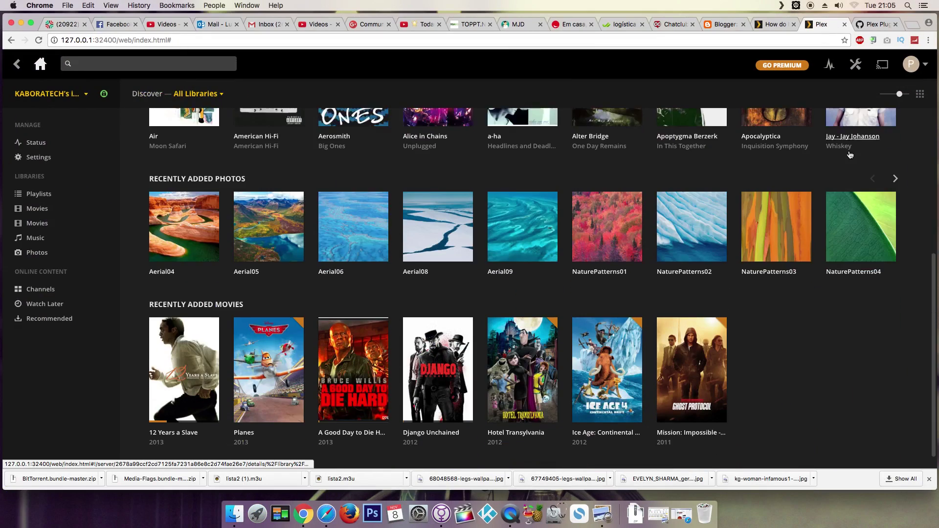
scroll(853, 166, up, 5)
scroll(854, 307, down, 3)
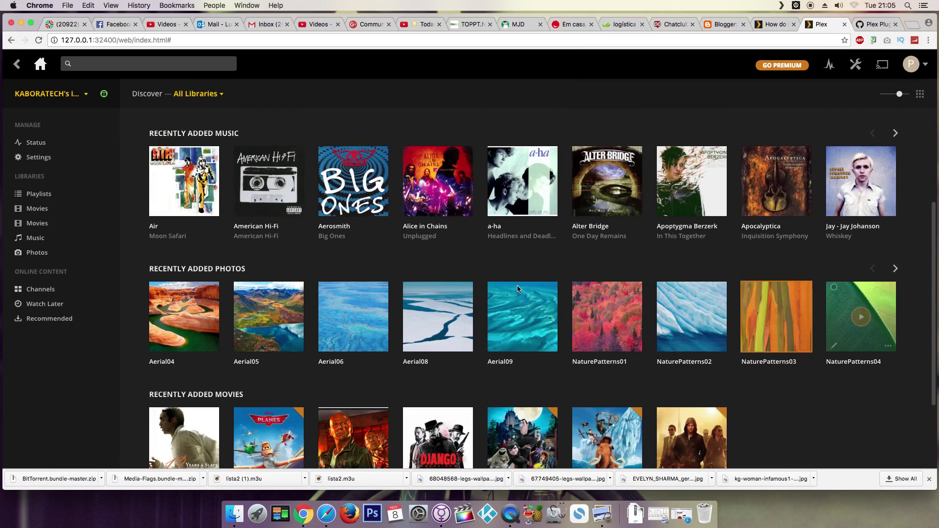
- Play the TVE 1 stream from the ESPANHA group of the IPTV channel, and close the player
click(44, 291)
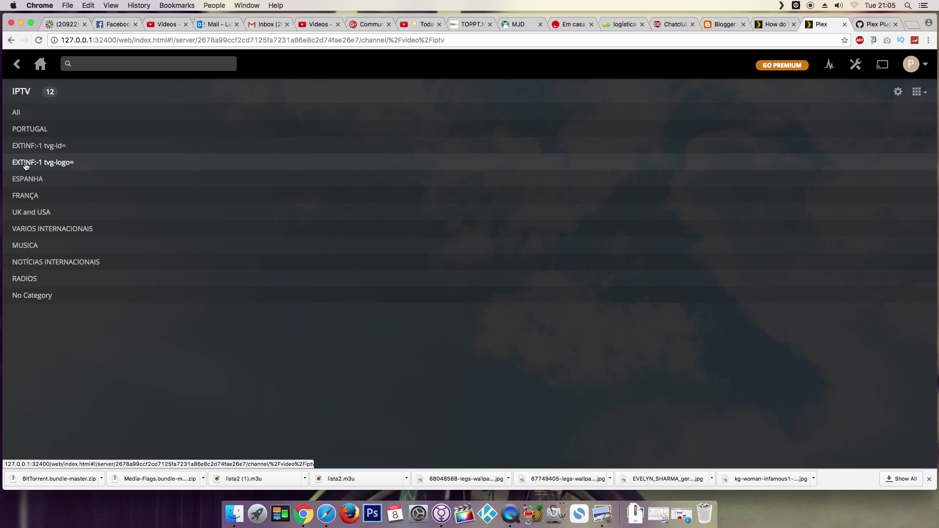
click(28, 179)
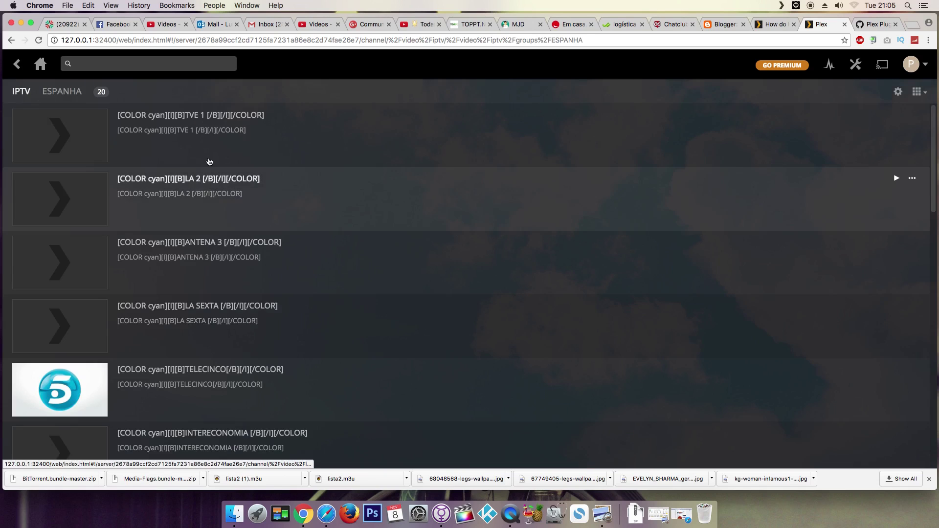
click(57, 136)
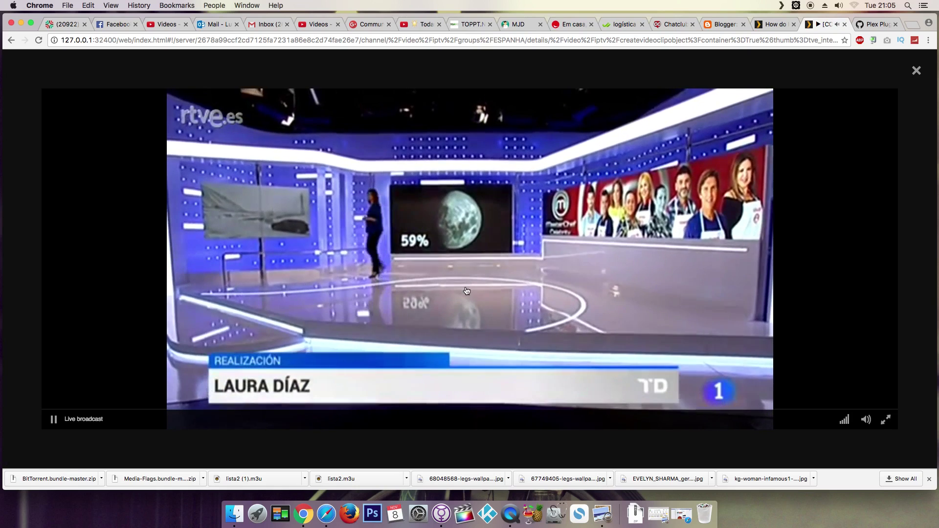
click(916, 72)
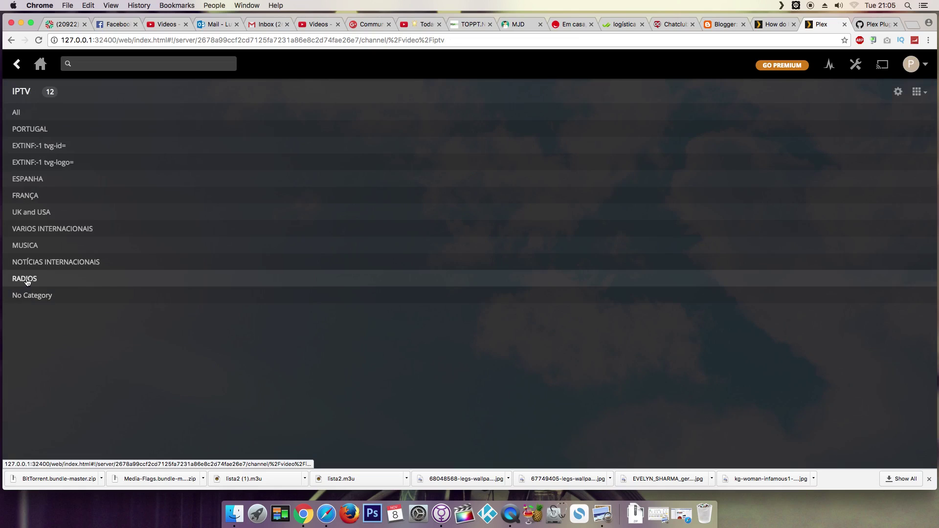
- Play the RUSSIA TODAY stream from the IPTV group NOTÍCIAS INTERNACIONAIS, and close the player
click(50, 264)
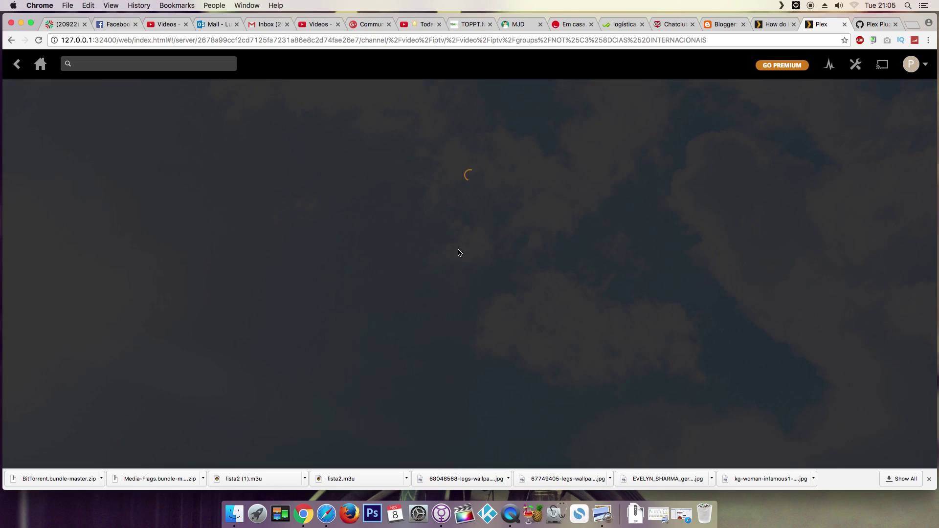
scroll(368, 237, down, 5)
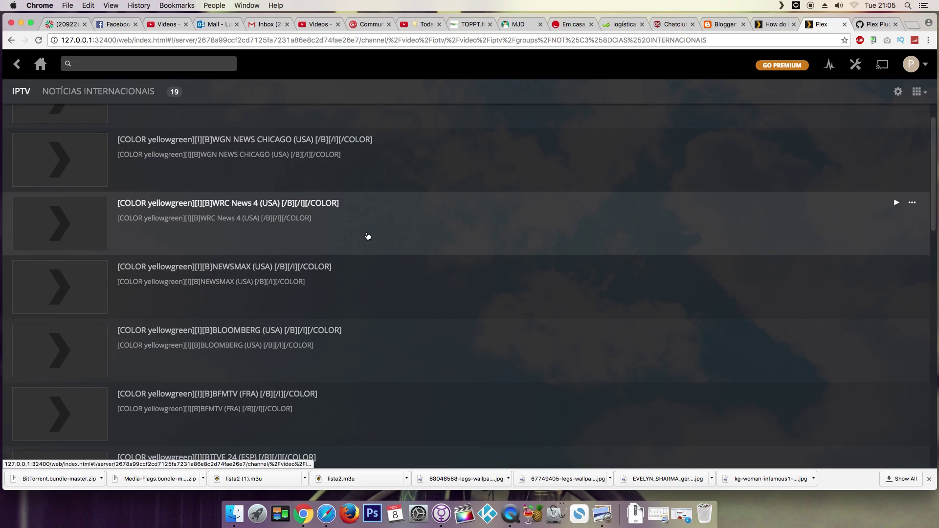
scroll(356, 253, down, 1)
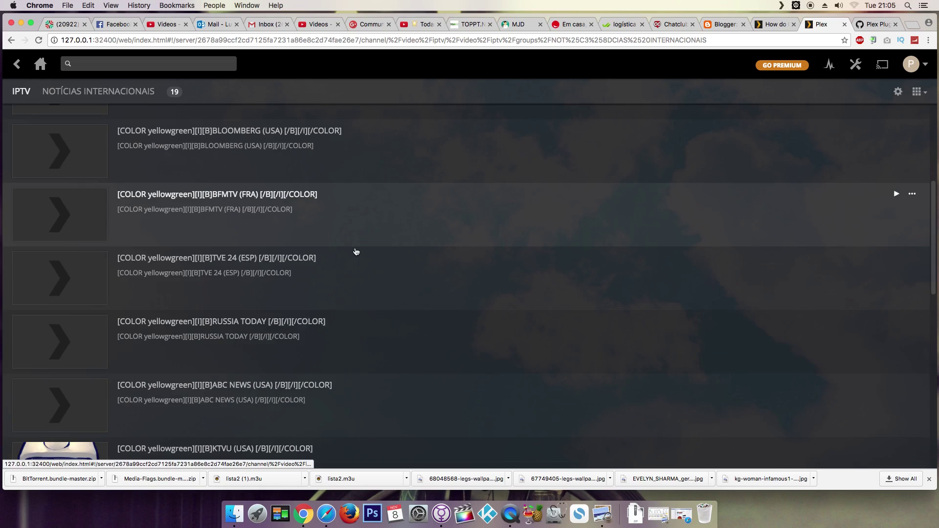
click(62, 346)
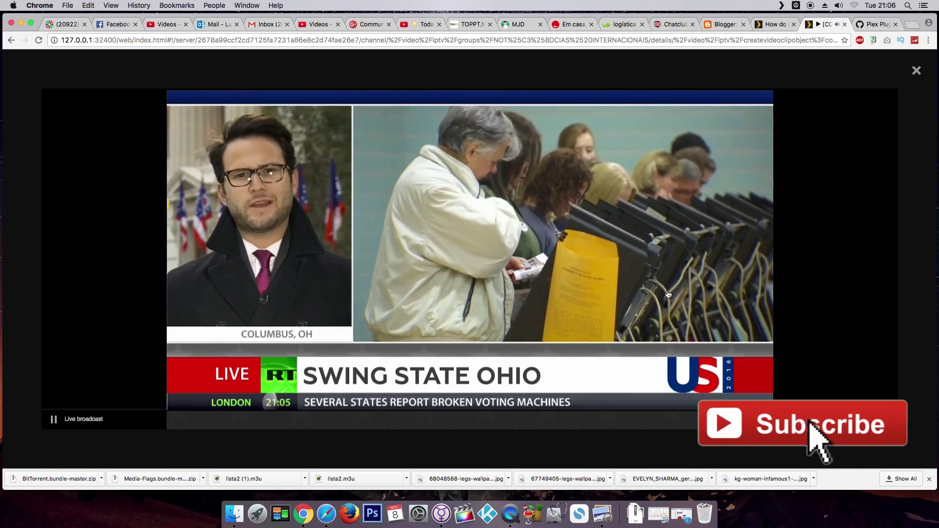
click(917, 72)
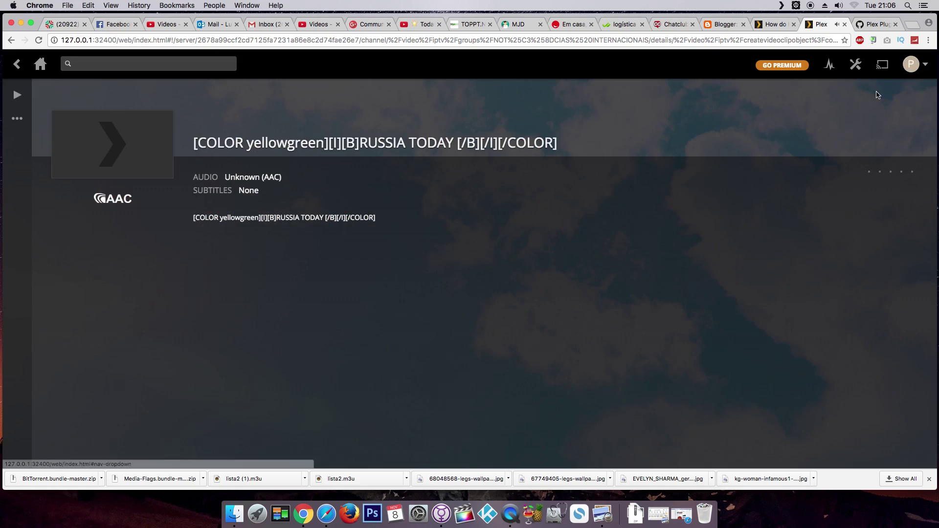
- Check the playlist URL in the IPTV channel's settings, and leave the settings without saving
click(40, 66)
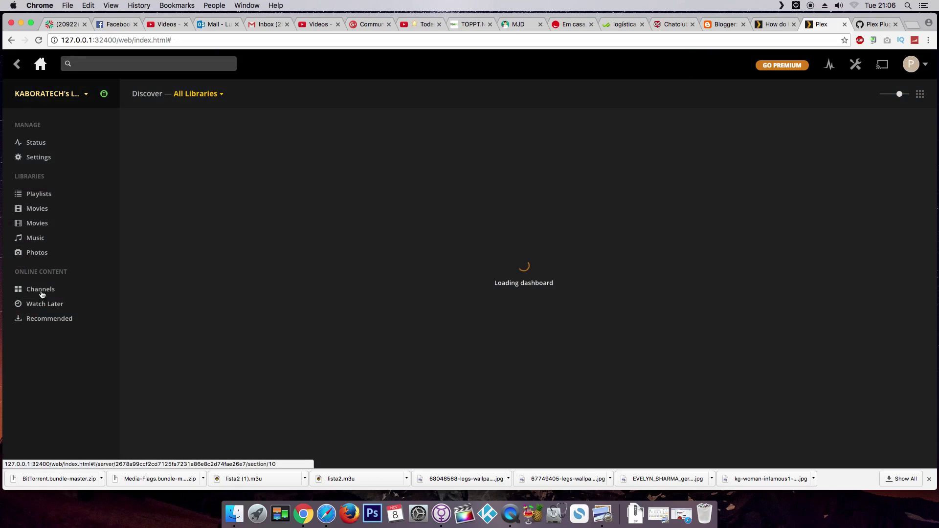
click(41, 292)
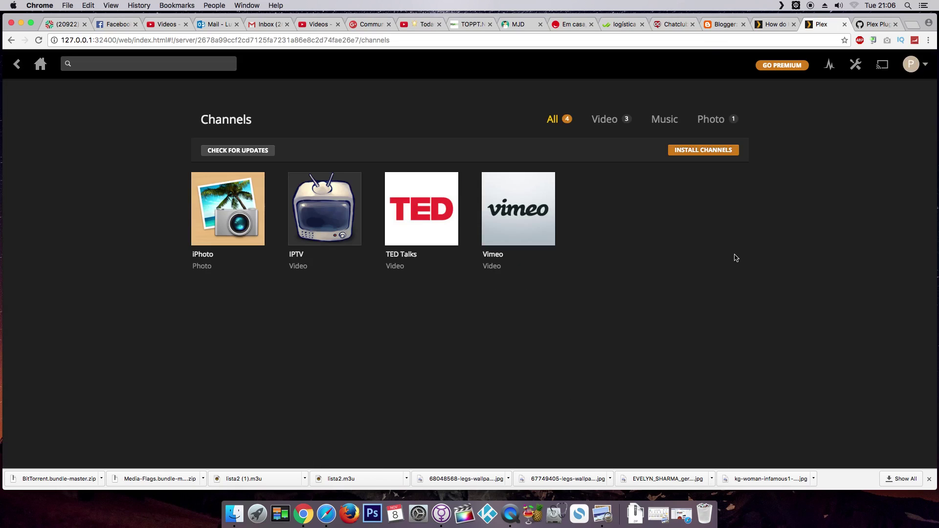
click(313, 233)
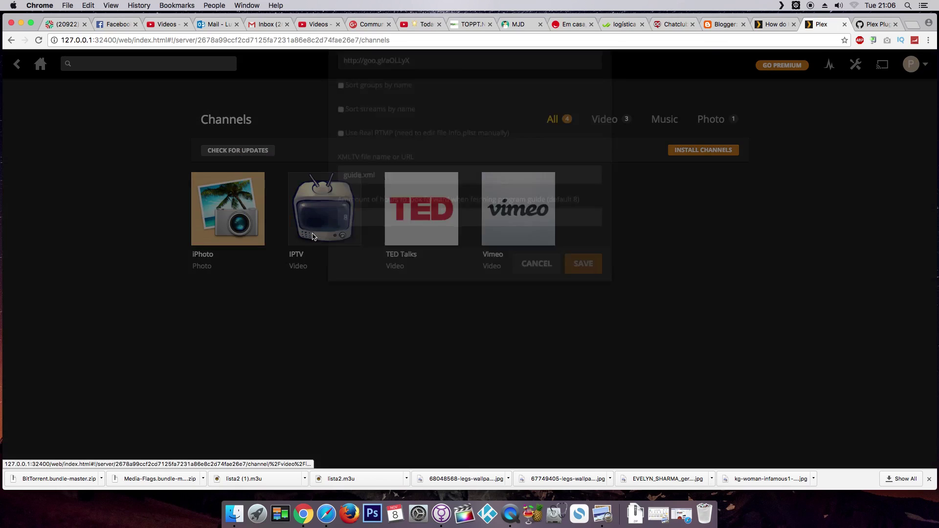
drag(420, 149, 335, 147)
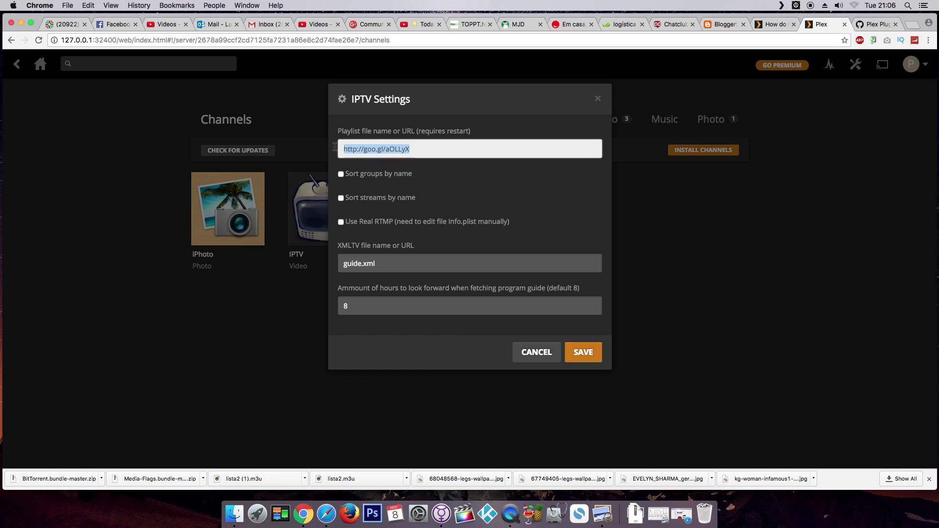
click(536, 354)
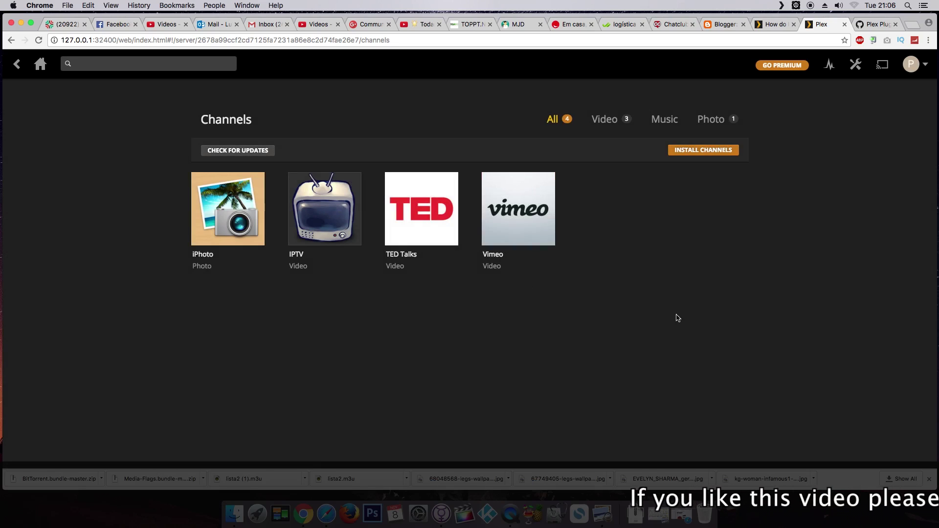
- Browse the Plex Plug-ins repositories on GitHub, view the GreekTV.bundle repository and return to the list
click(874, 25)
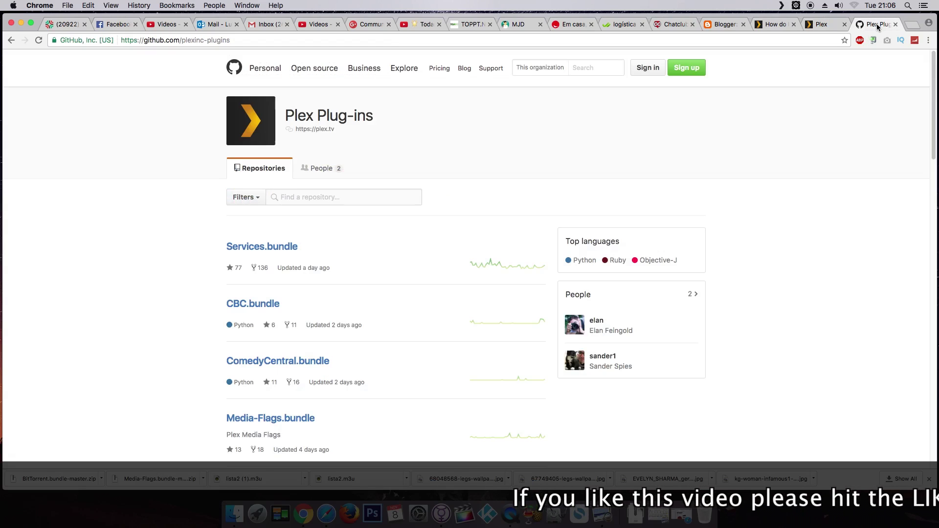
click(251, 40)
click(425, 382)
scroll(482, 375, down, 15)
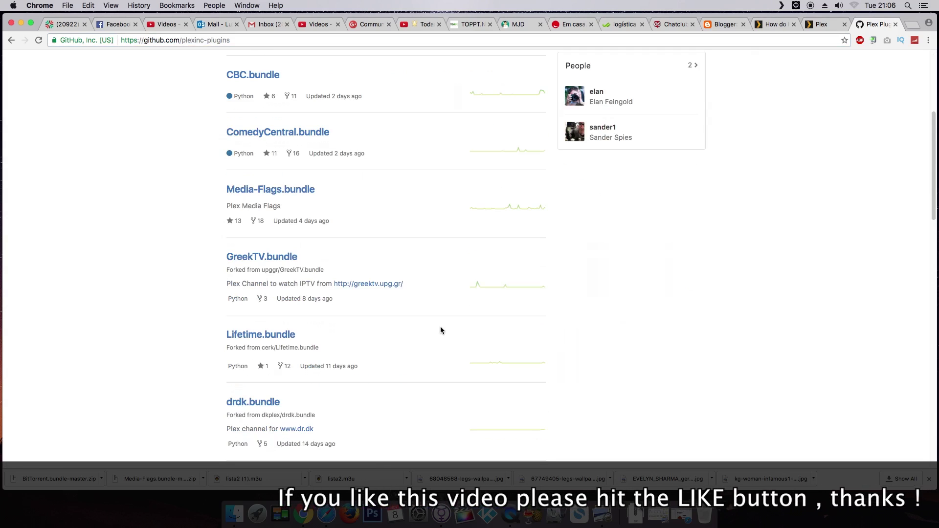
scroll(397, 326, down, 8)
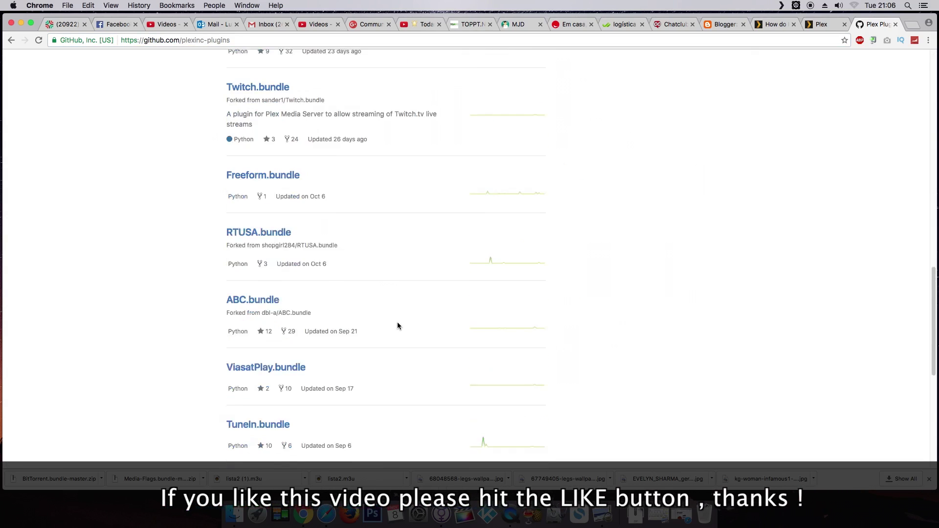
scroll(397, 325, up, 14)
scroll(398, 325, up, 7)
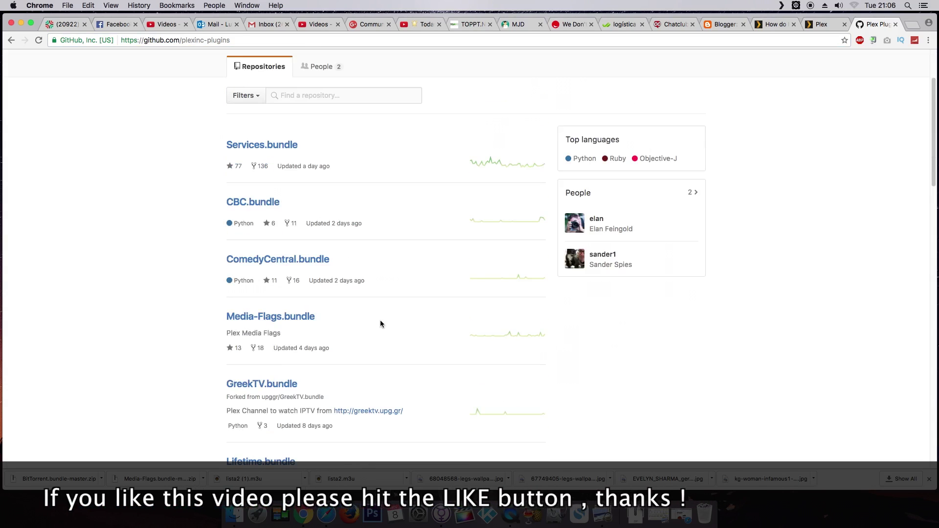
scroll(295, 372, down, 1)
click(273, 371)
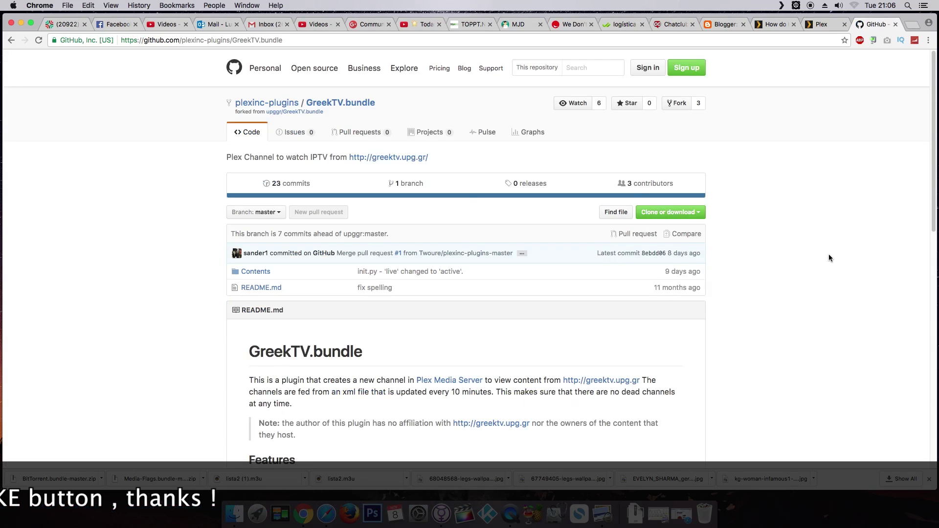
click(11, 40)
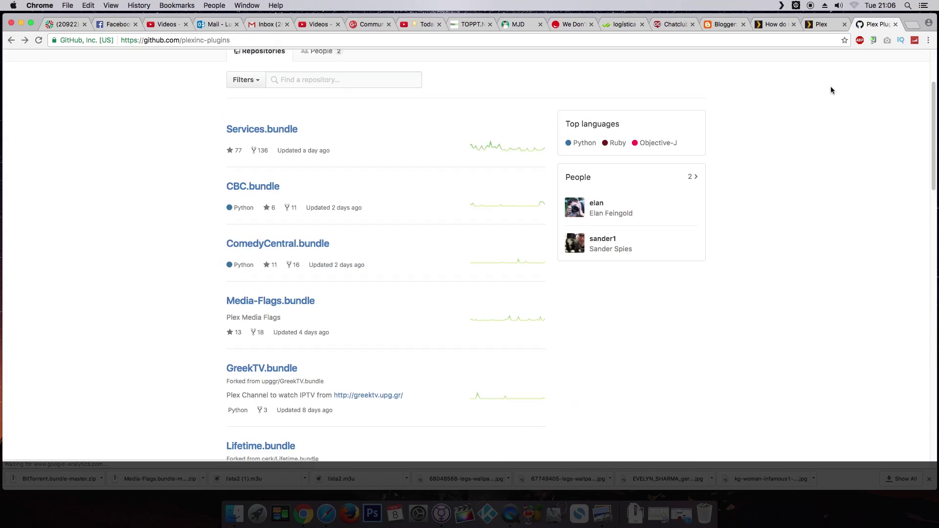
- Read the Plex support article on finding the Plug-Ins folder, examining the Windows, OS X and Linux paths
click(769, 25)
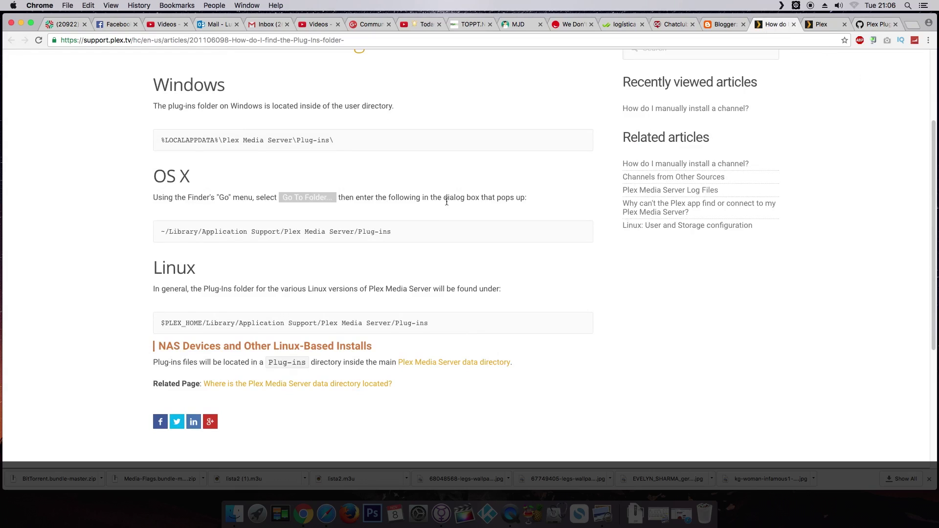
scroll(446, 201, up, 3)
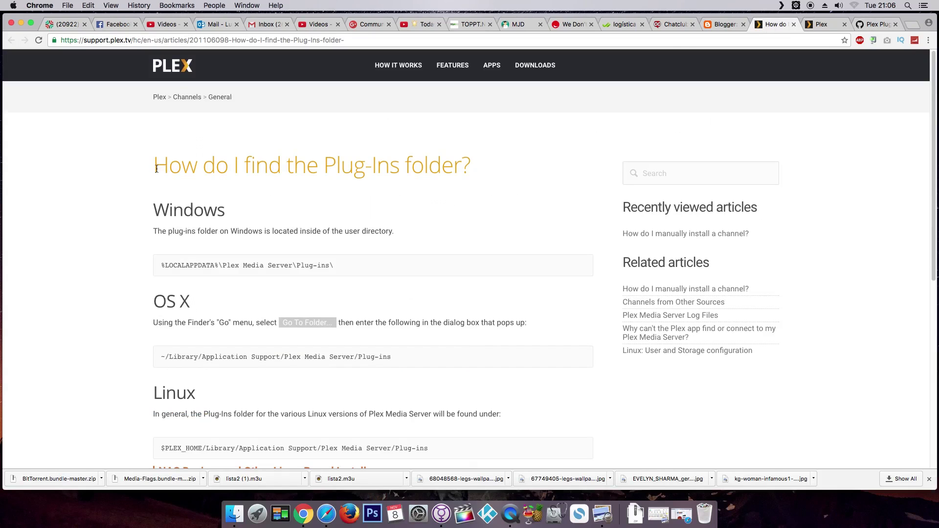
drag(157, 169, 484, 178)
click(438, 201)
drag(157, 211, 225, 211)
triple_click(318, 266)
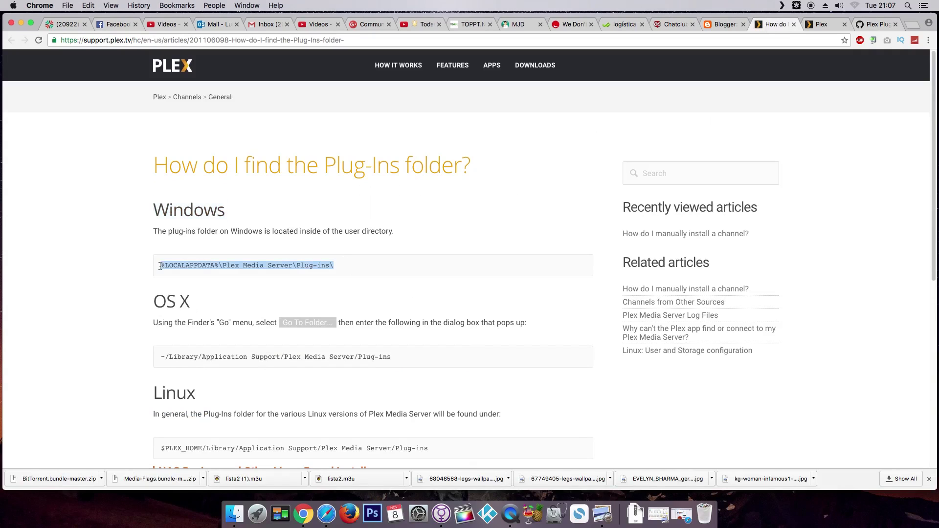
drag(152, 305, 217, 303)
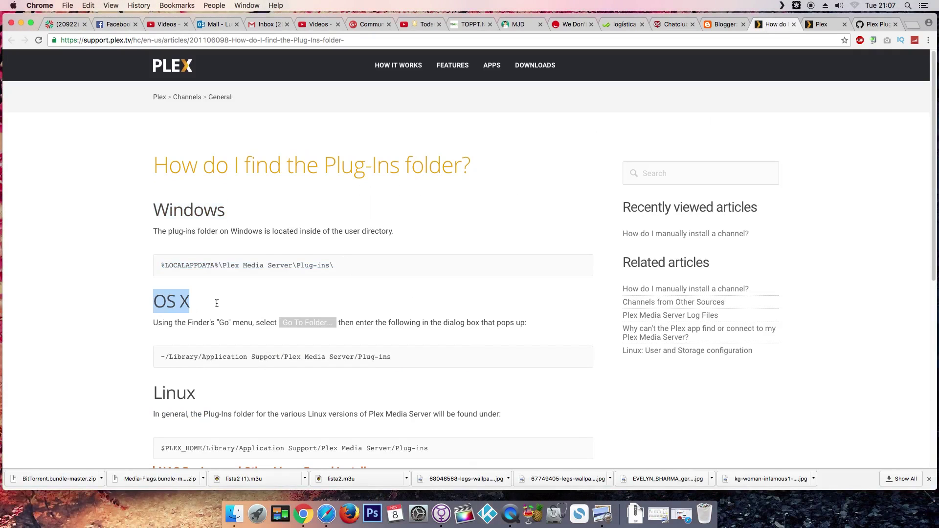
drag(433, 363, 191, 360)
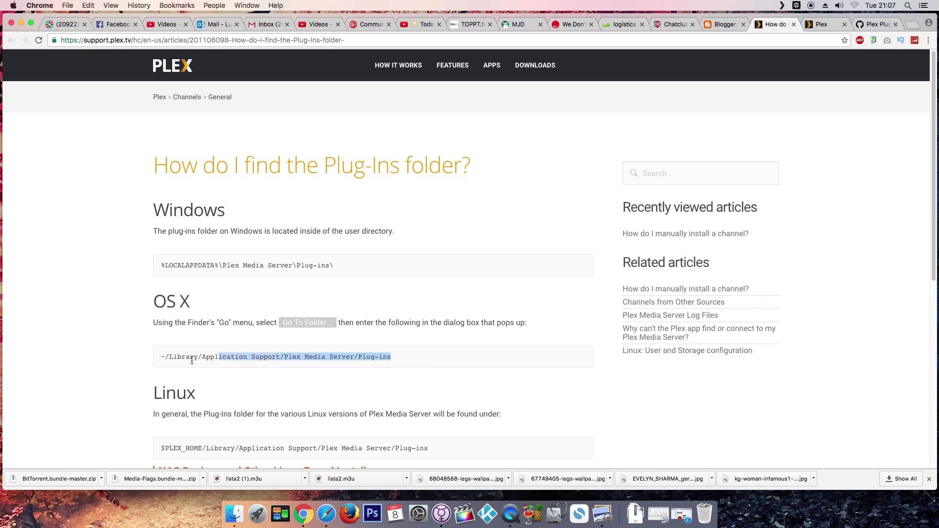
triple_click(153, 358)
click(135, 389)
scroll(140, 388, down, 2)
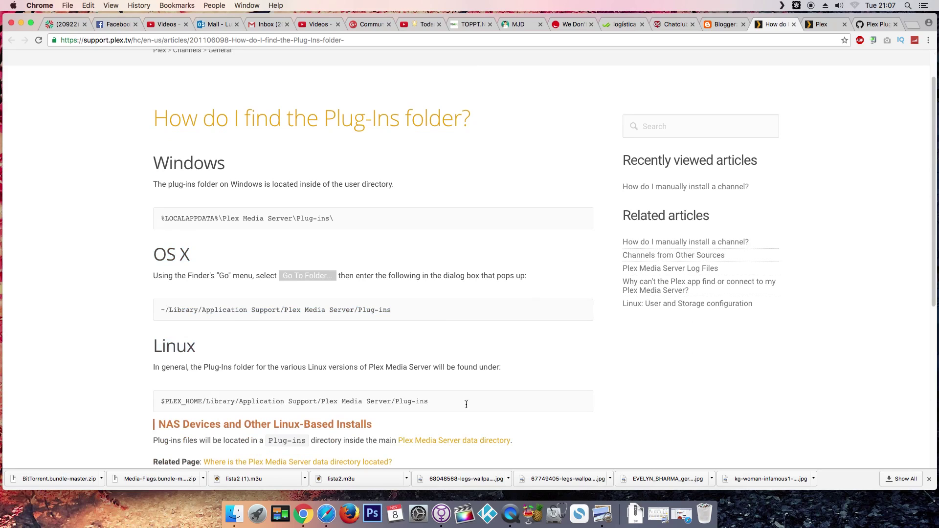
drag(465, 405, 130, 398)
click(124, 385)
- Copy the OS X path ~/Library/Application Support/Plex Media Server/Plug-ins from the support article
drag(163, 310, 360, 307)
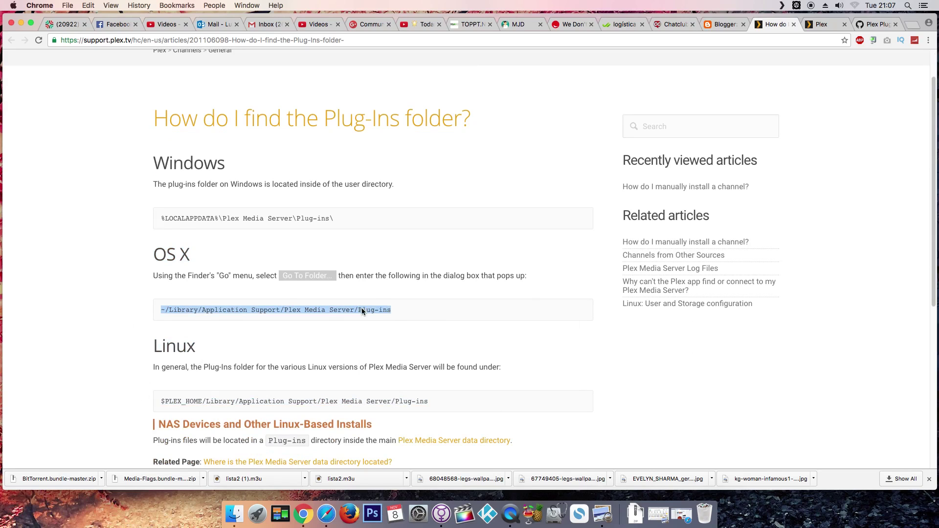
right_click(362, 310)
click(381, 331)
- Minimize the browser and open the folder ~/Library/Application Support/Plex Media Server/Plug-ins in Finder
click(21, 23)
click(128, 5)
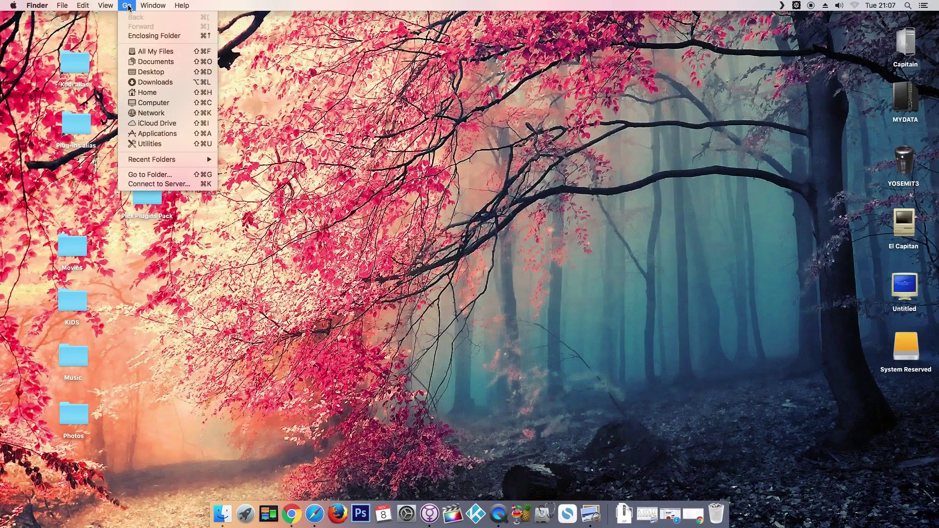
click(160, 177)
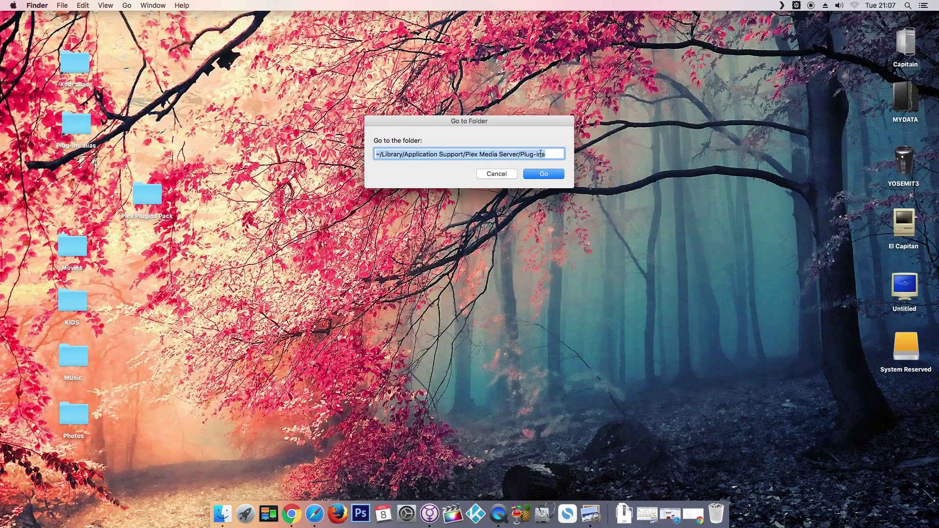
click(545, 175)
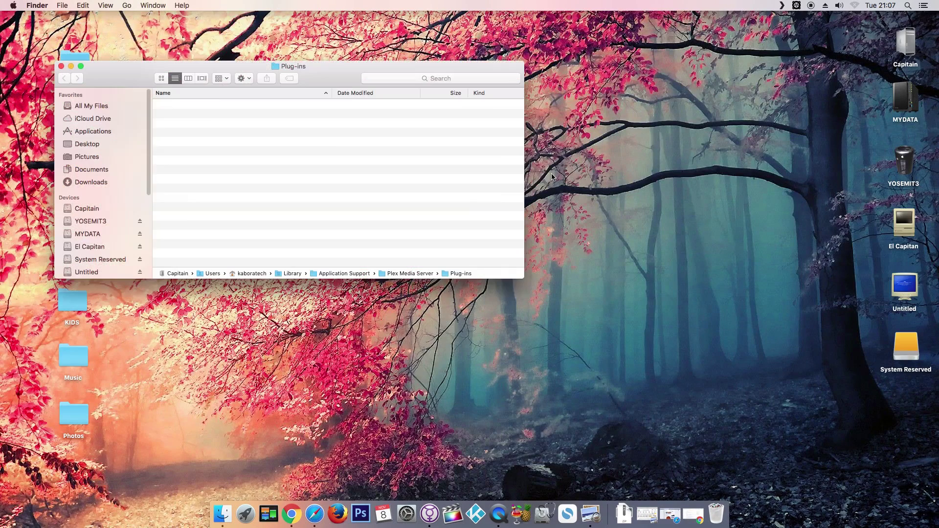
- Reposition and shrink the Plug-ins window, and go through its bundles from IPTV.bundle to Vimeo.bundle
drag(227, 66, 394, 69)
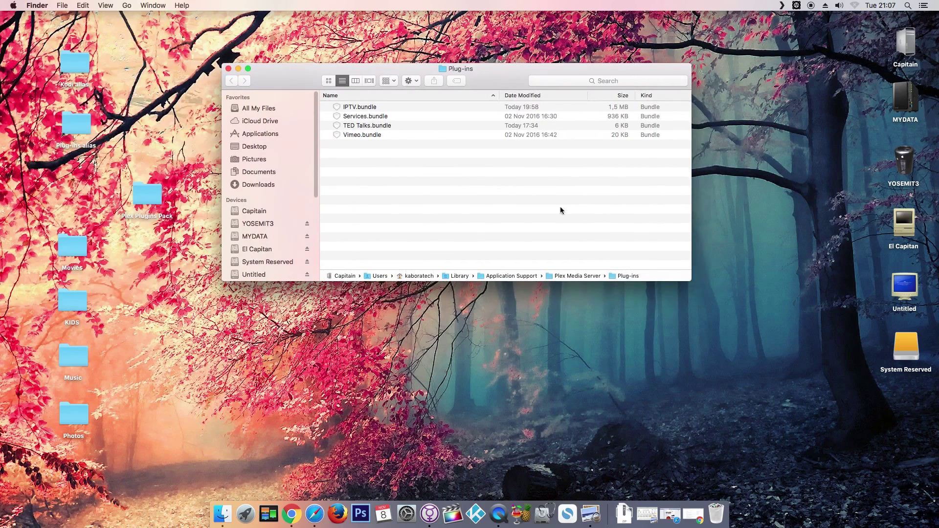
drag(694, 278, 697, 248)
click(370, 108)
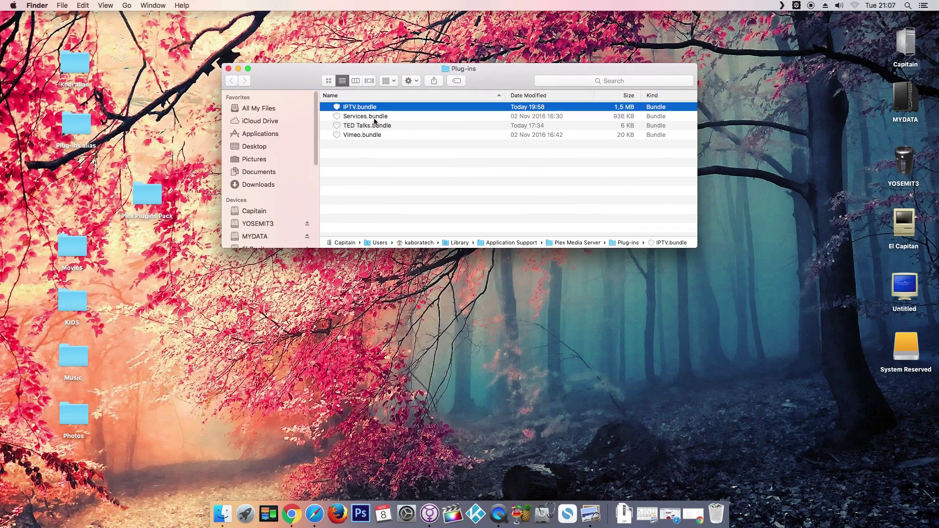
key(Down)
key(Down)
key(Down)
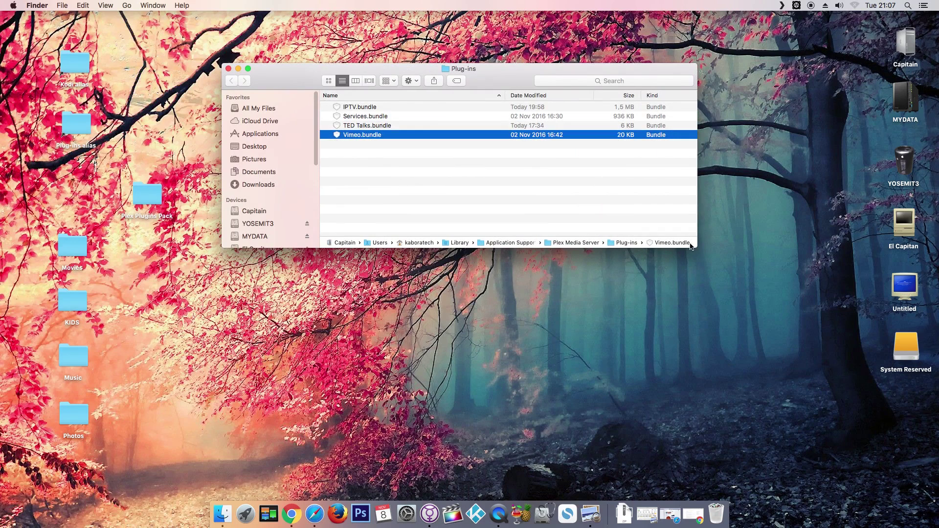
- Open the desktop folder Plex Plugins Pack and arrange the Plug-ins window beside it at a similar height
drag(694, 246, 621, 242)
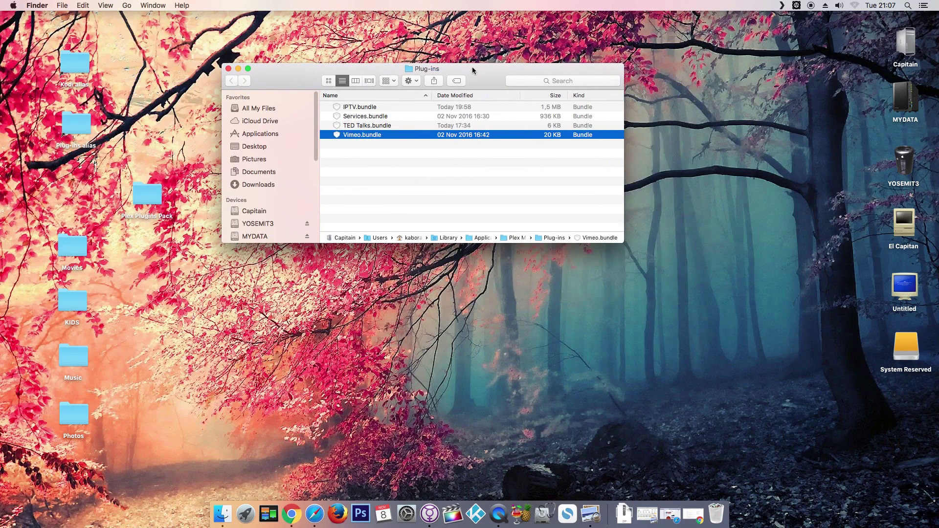
drag(472, 70, 369, 251)
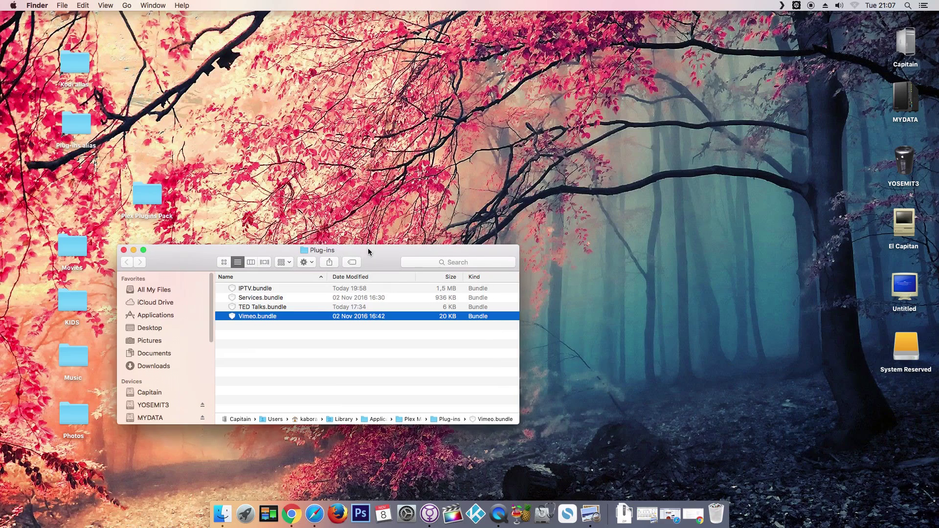
double_click(144, 196)
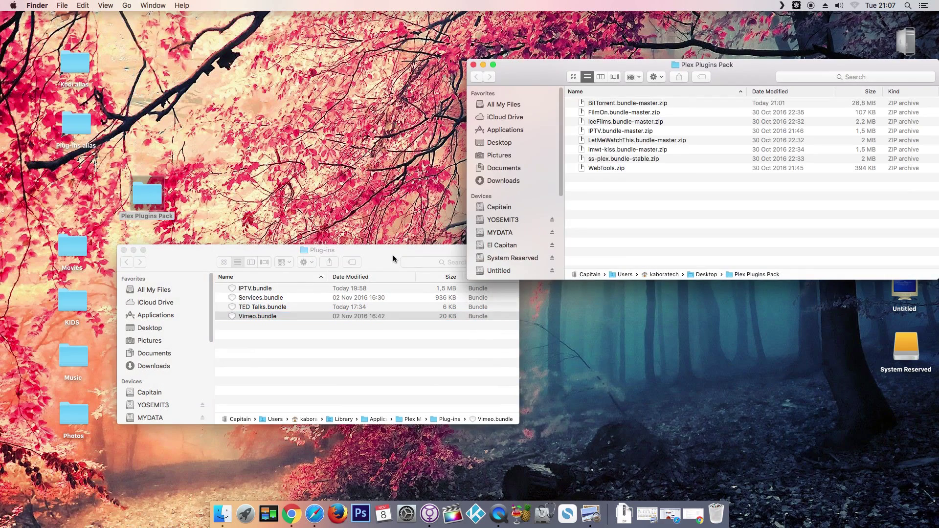
drag(394, 258, 333, 72)
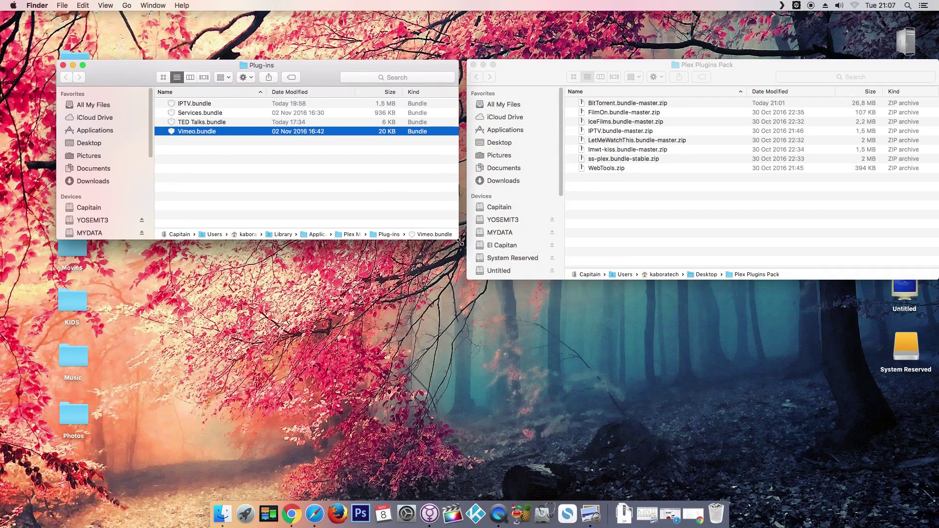
drag(456, 239, 458, 276)
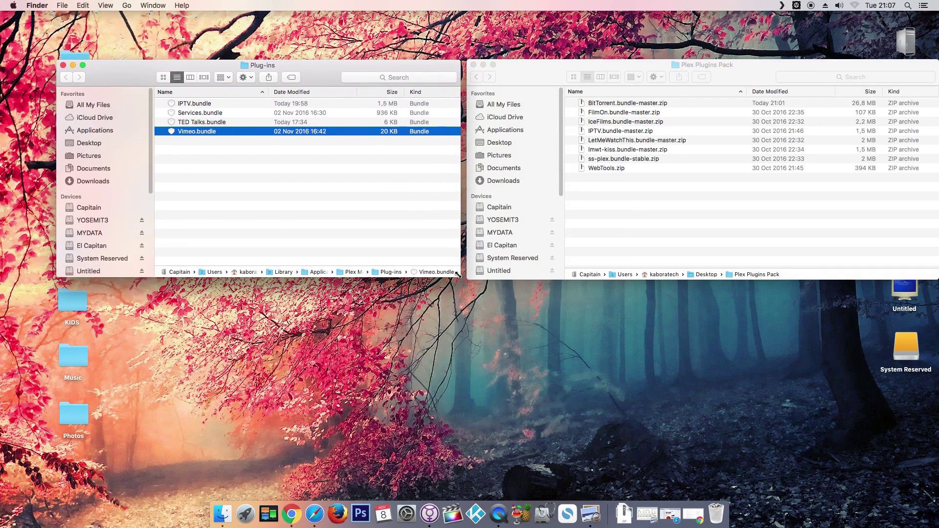
click(630, 224)
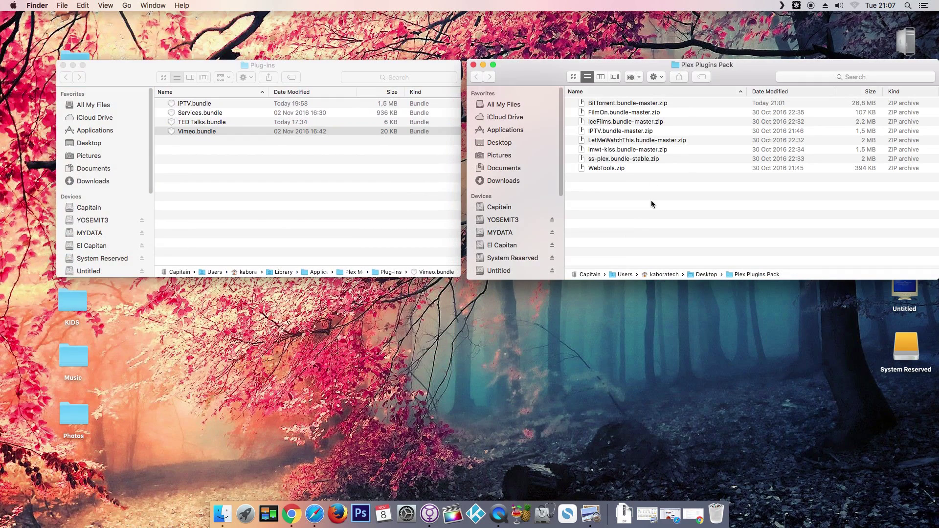
- Move BitTorrent.bundle-master.zip and WebTools.zip from Plex Plugins Pack into the Plug-ins folder
click(606, 103)
drag(491, 108, 244, 218)
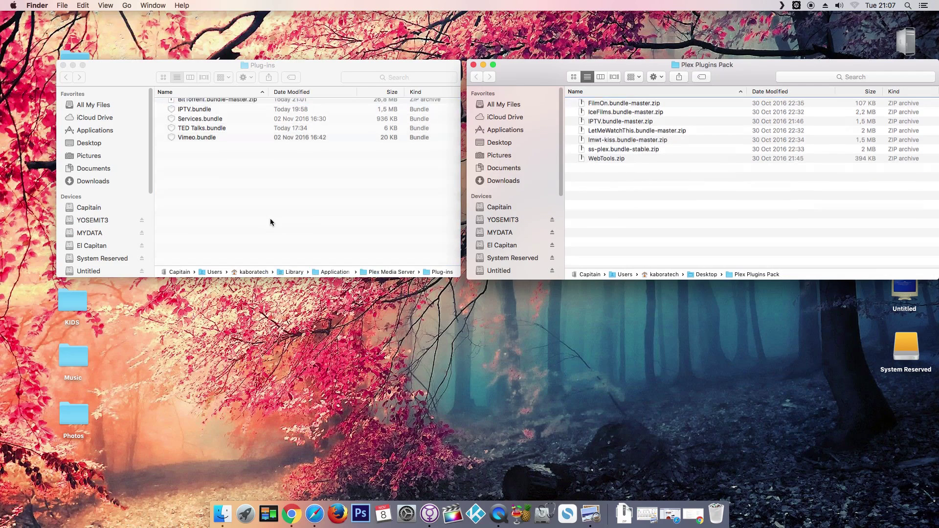
click(602, 160)
drag(603, 160, 247, 193)
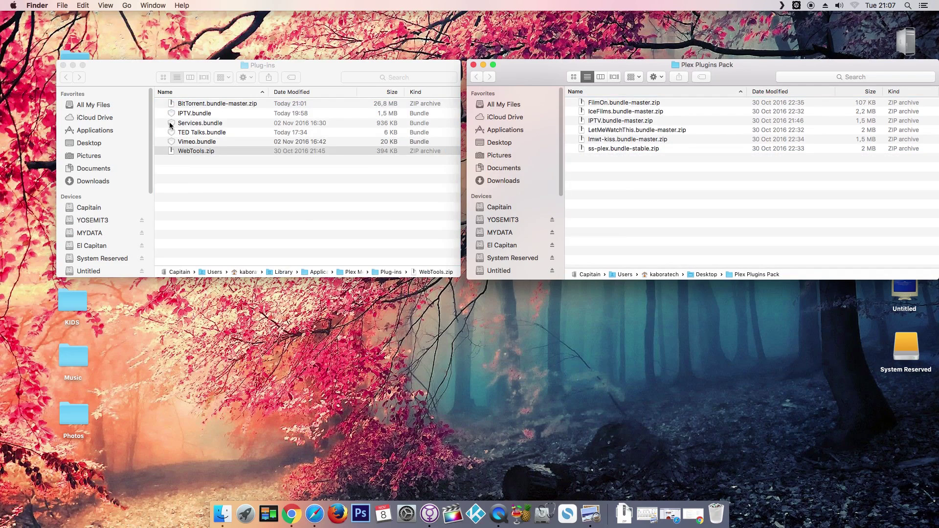
click(215, 105)
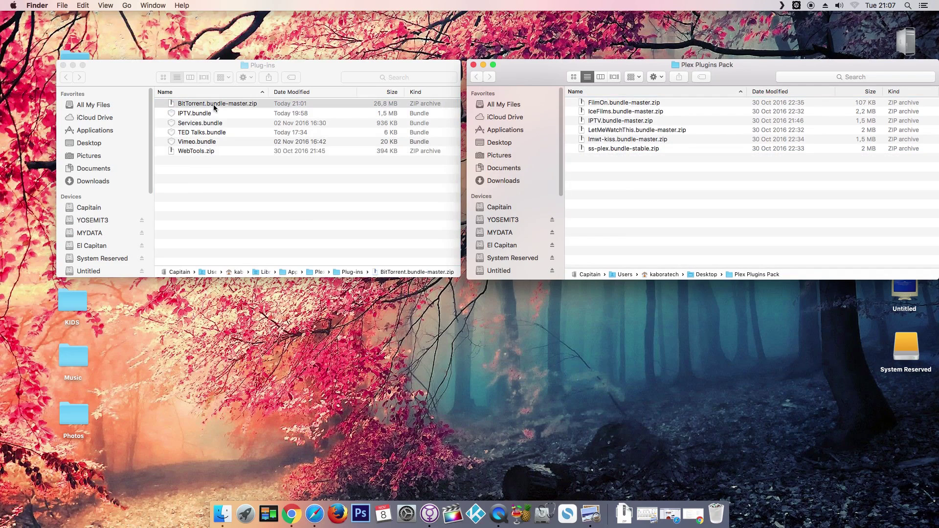
- Copy WebTools.zip from the Plug-ins folder back into Plex Plugins Pack
click(195, 151)
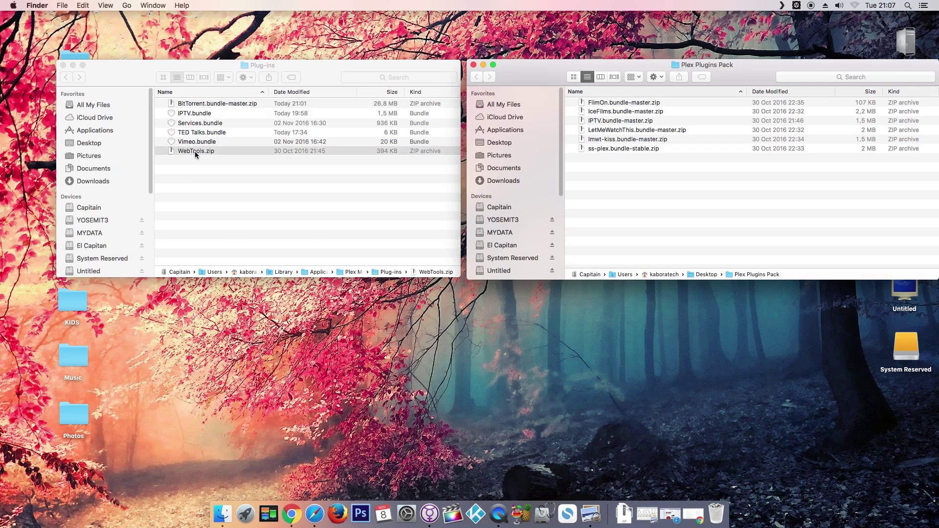
right_click(195, 152)
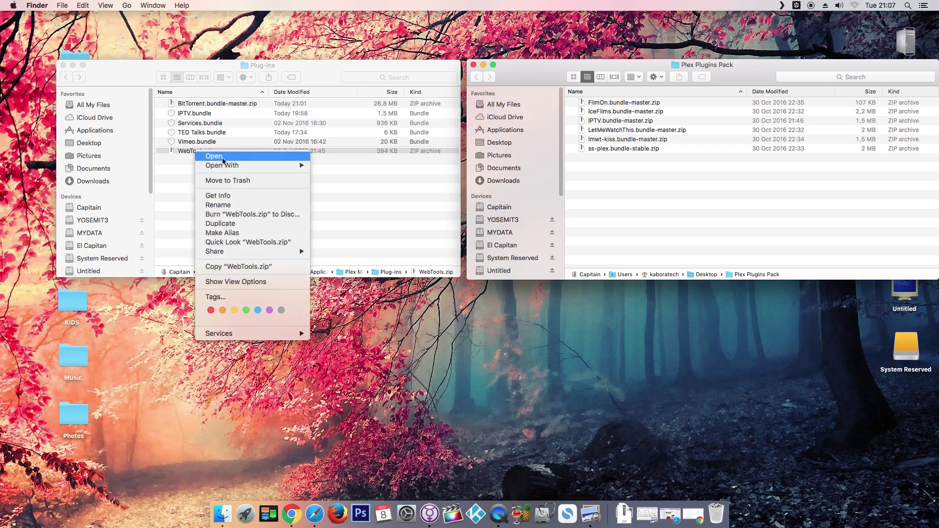
click(235, 267)
right_click(685, 212)
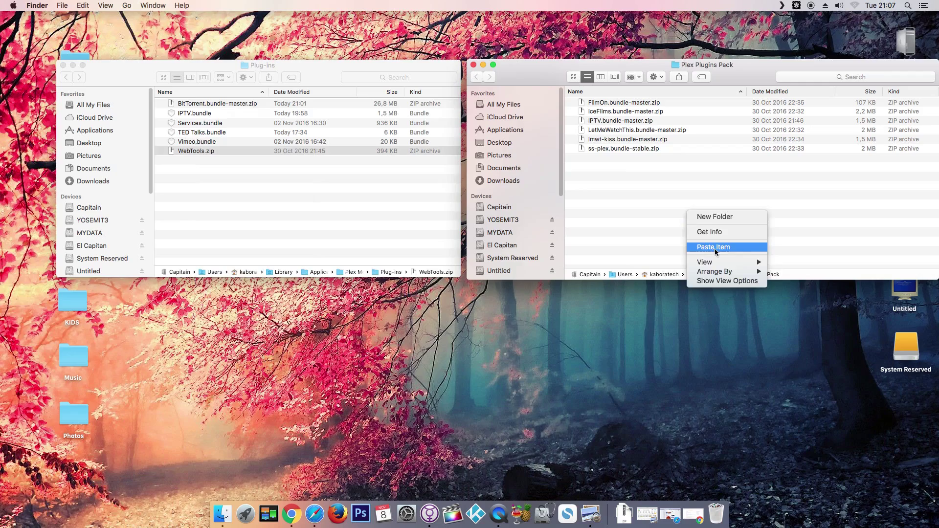
click(715, 247)
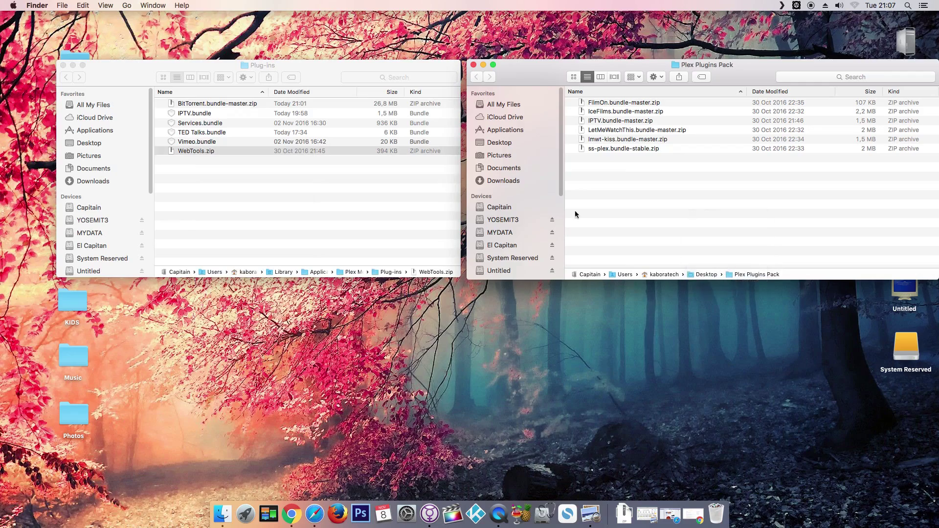
- Copy BitTorrent.bundle-master.zip from the Plug-ins folder back into Plex Plugins Pack
click(216, 104)
right_click(215, 104)
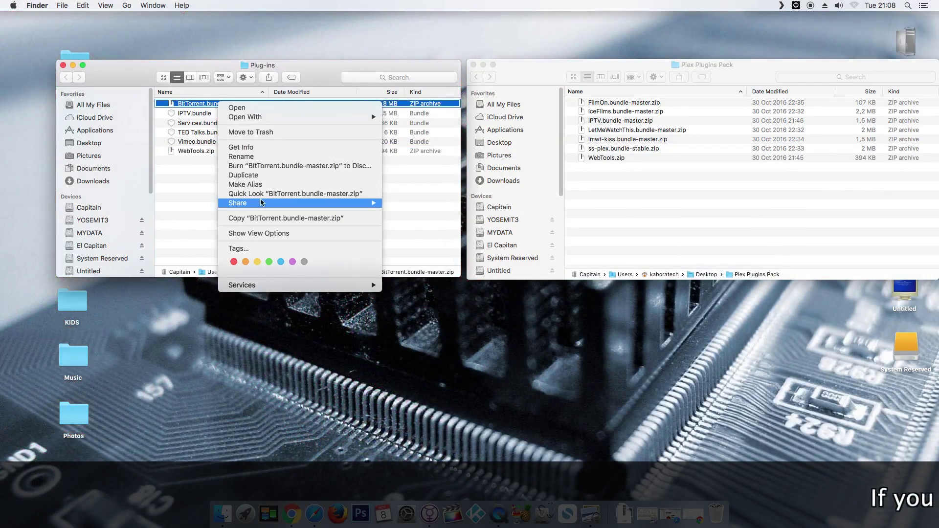
click(264, 218)
right_click(637, 212)
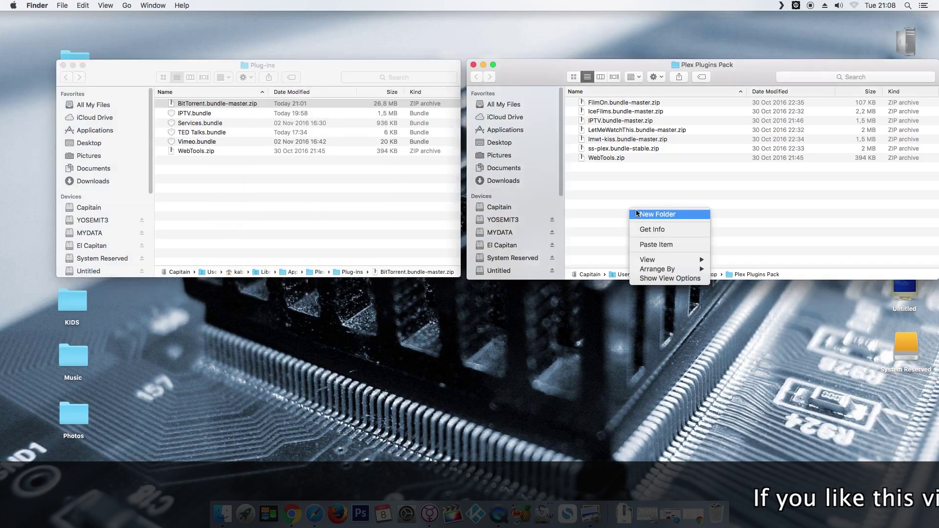
click(660, 245)
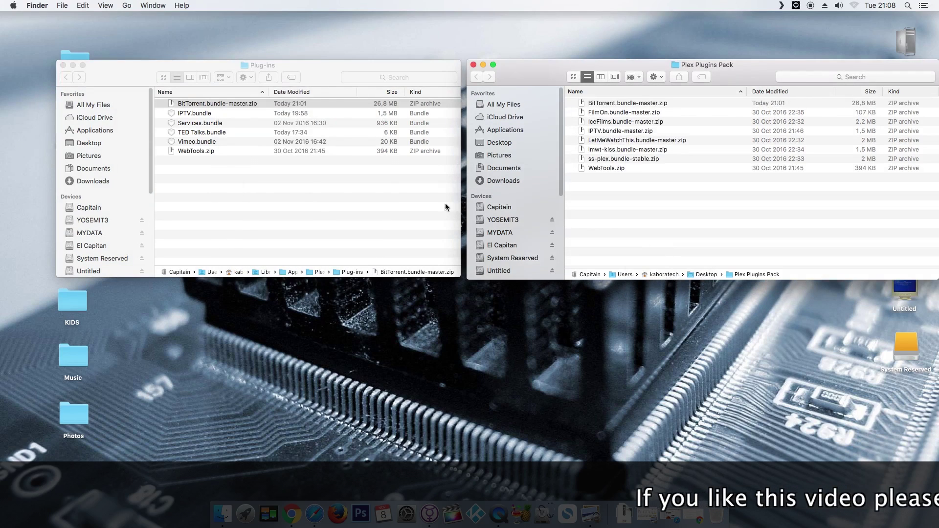
- Extract WebTools.zip and BitTorrent.bundle-master.zip inside the Plug-ins folder, and move its WebTools.zip to the Trash
click(204, 151)
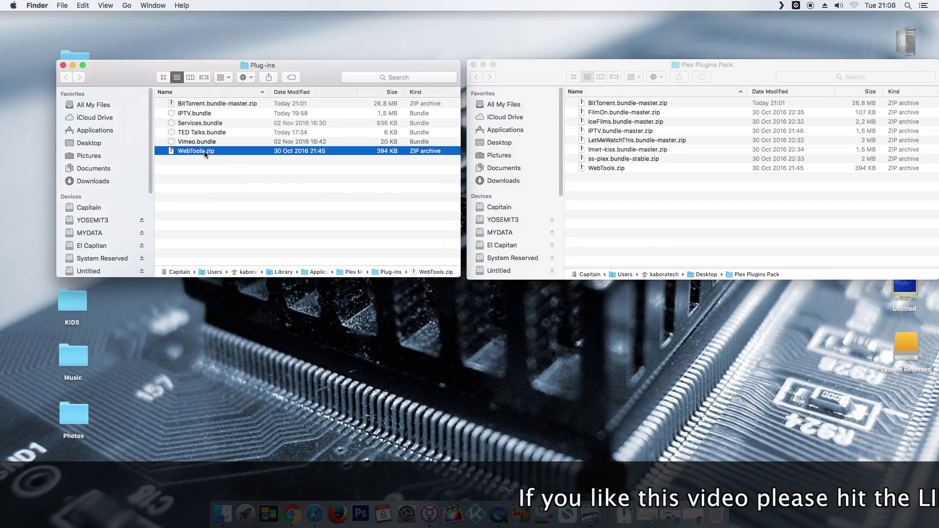
double_click(204, 151)
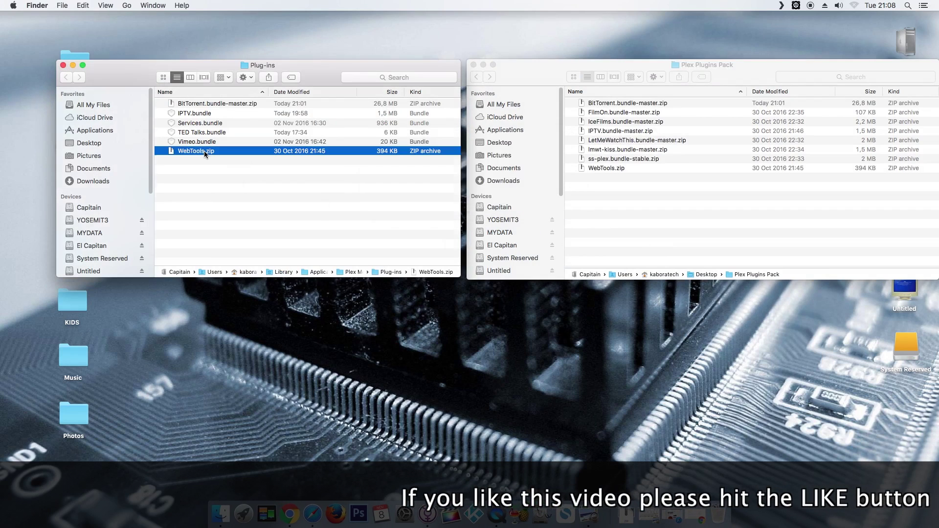
double_click(227, 104)
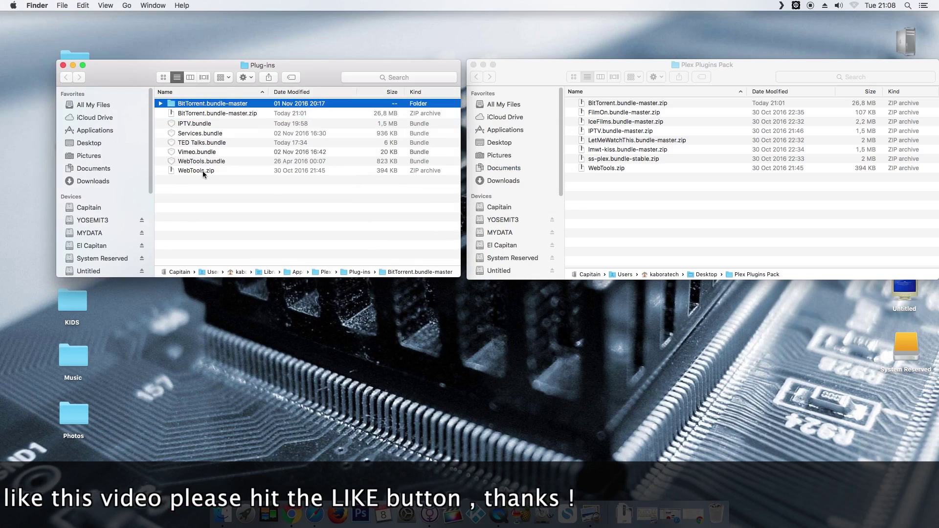
right_click(203, 173)
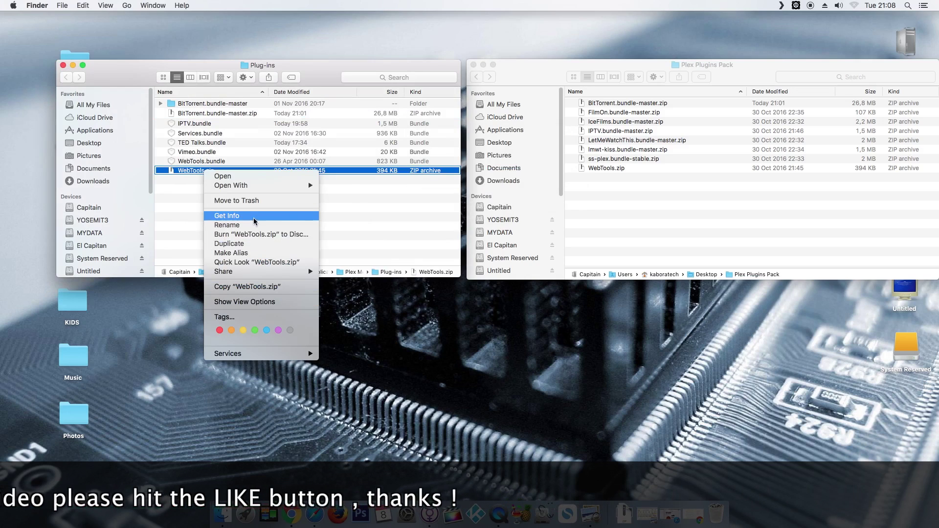
click(268, 202)
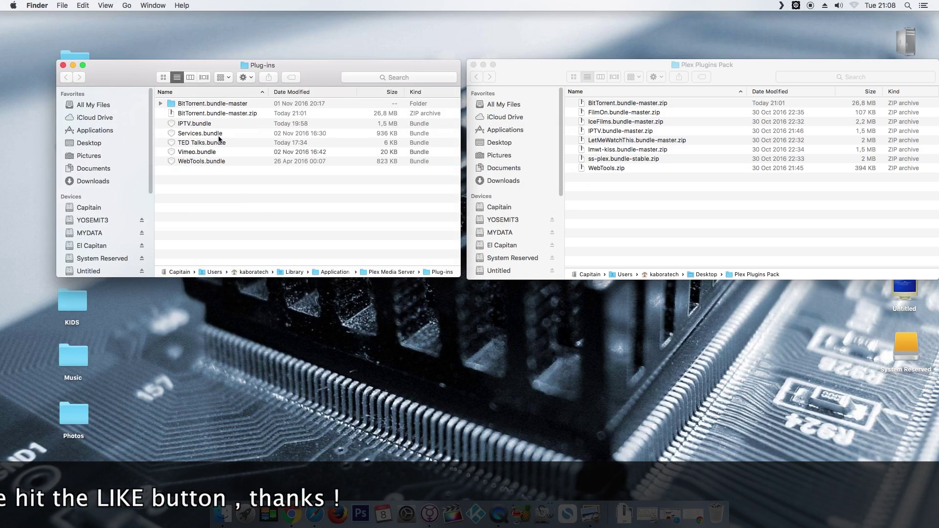
- Rename the extracted BitTorrent.bundle-master folder as BitTorrent.bundle, accepting the .bundle extension
click(224, 104)
click(224, 104)
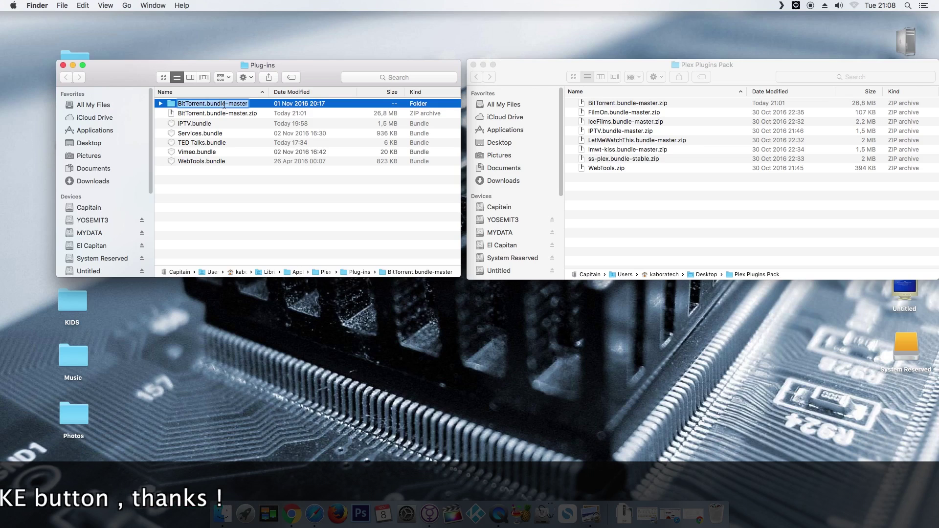
click(225, 104)
key(Delete)
key(Delete)
key(Delete)
key(Delete)
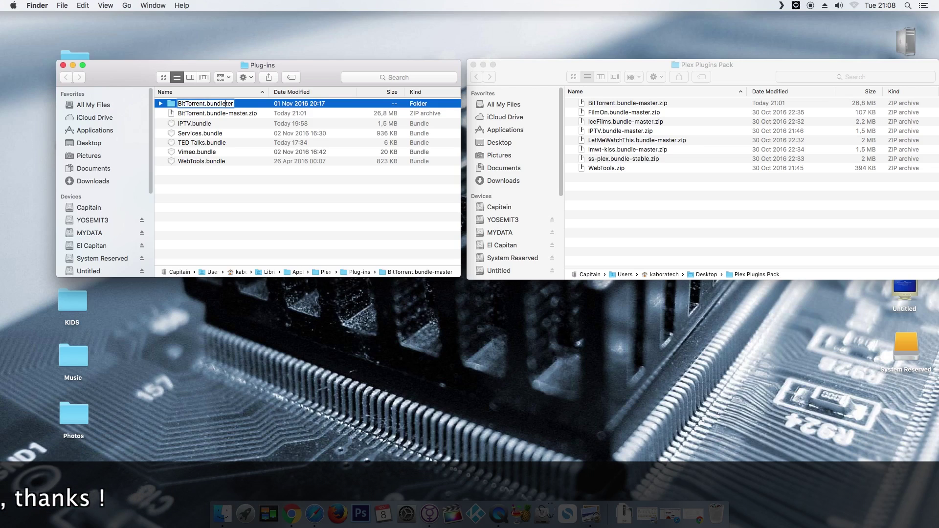
key(Delete)
key(Delete)
key(Delete)
key(Return)
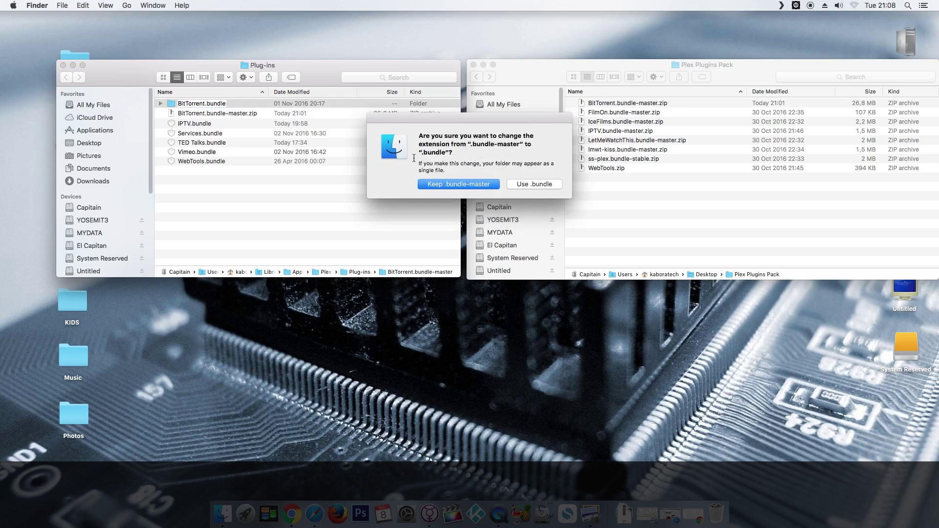
click(544, 185)
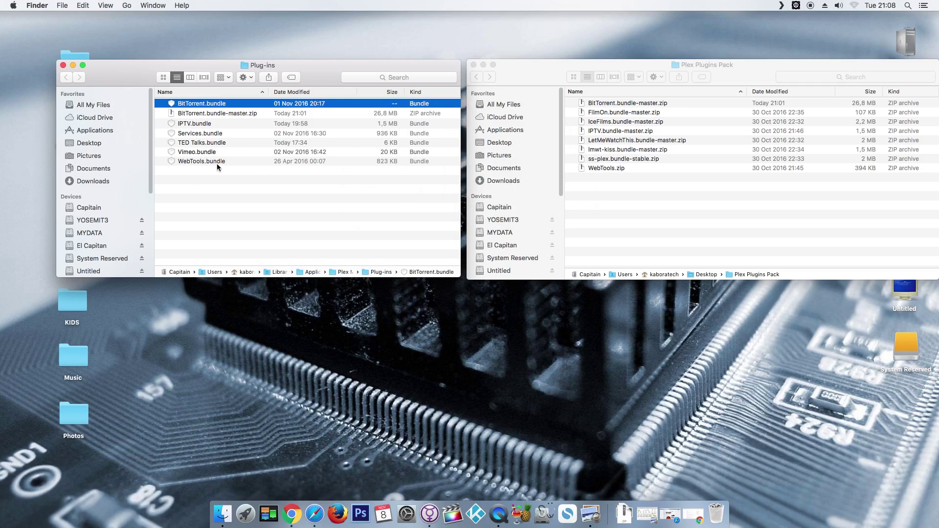
- Switch to the Plex page in Chrome and reopen the Channels list from the Plex home page
click(291, 514)
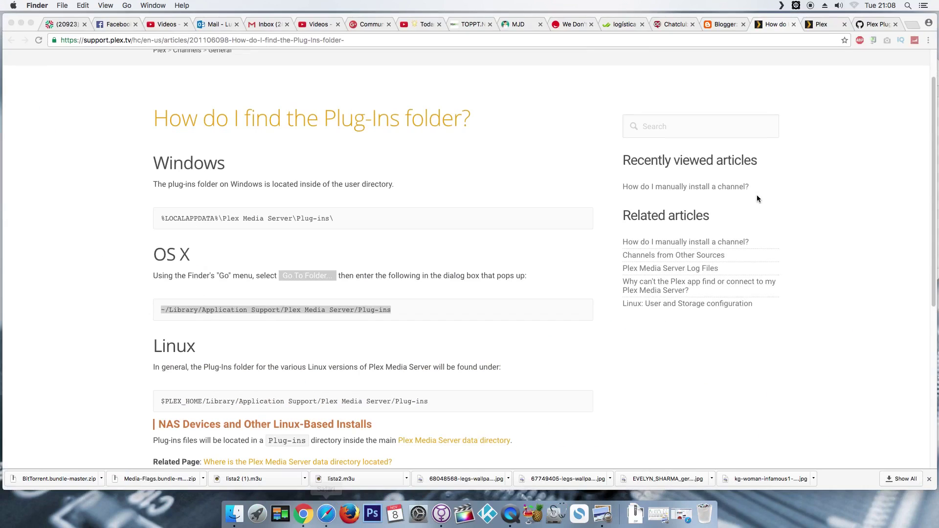
click(827, 29)
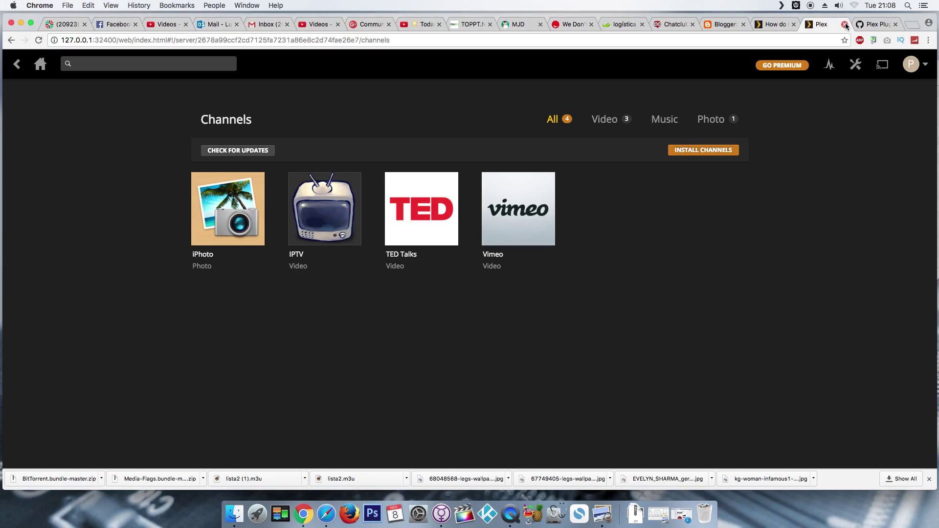
click(40, 72)
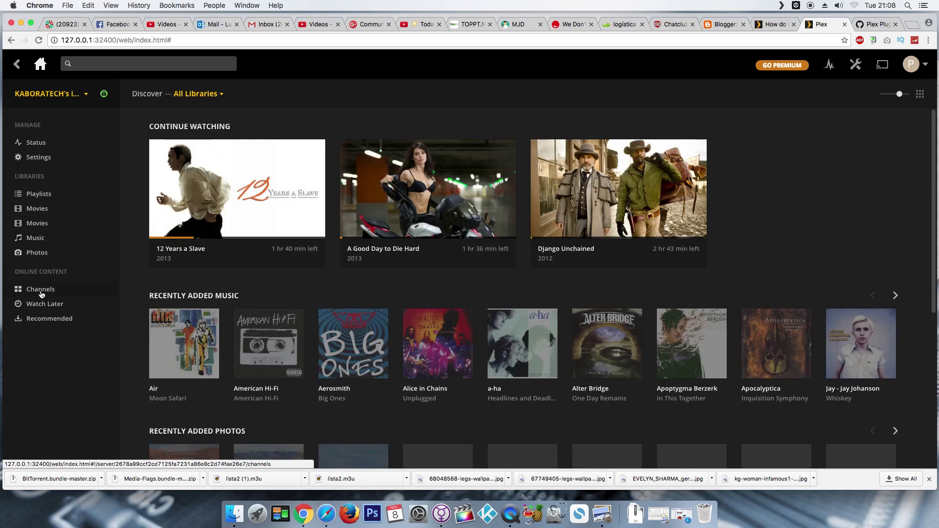
click(42, 293)
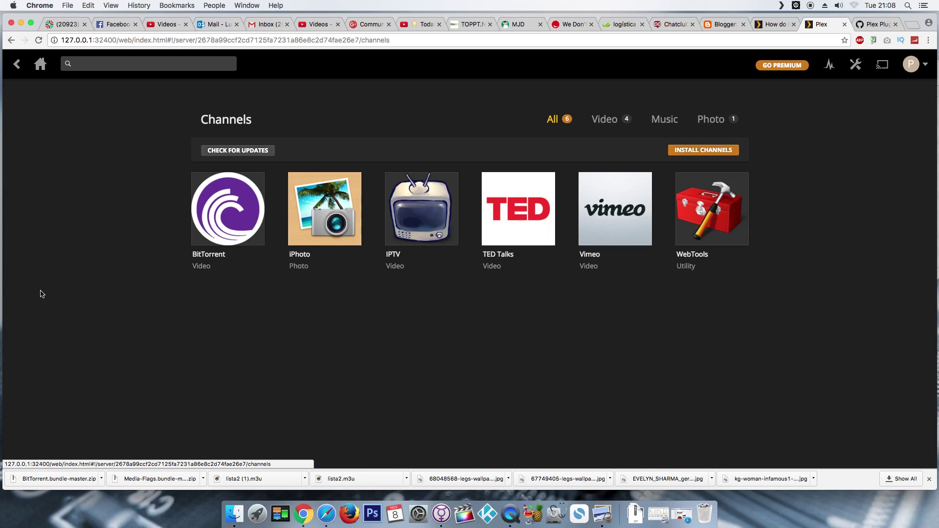
- Open the BitTorrent channel's Movies section and browse its Trending list
mouse_move(219, 219)
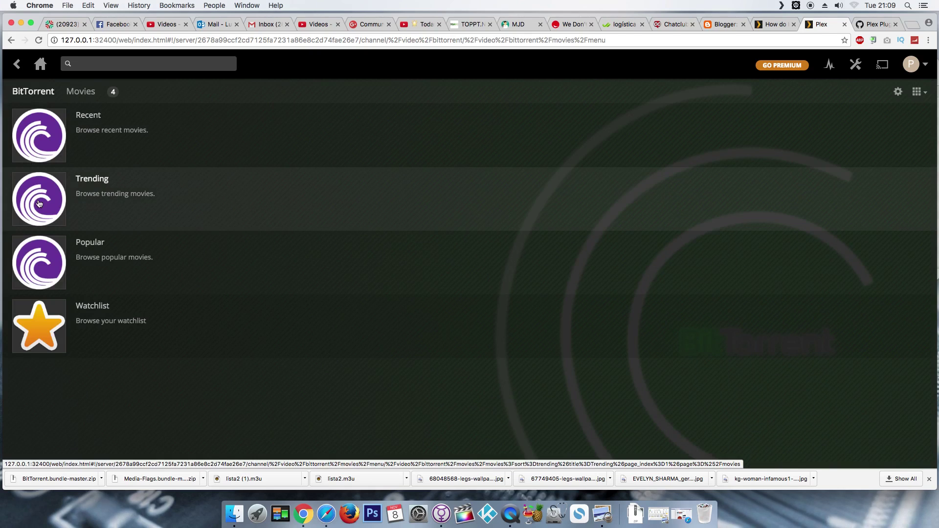
click(40, 203)
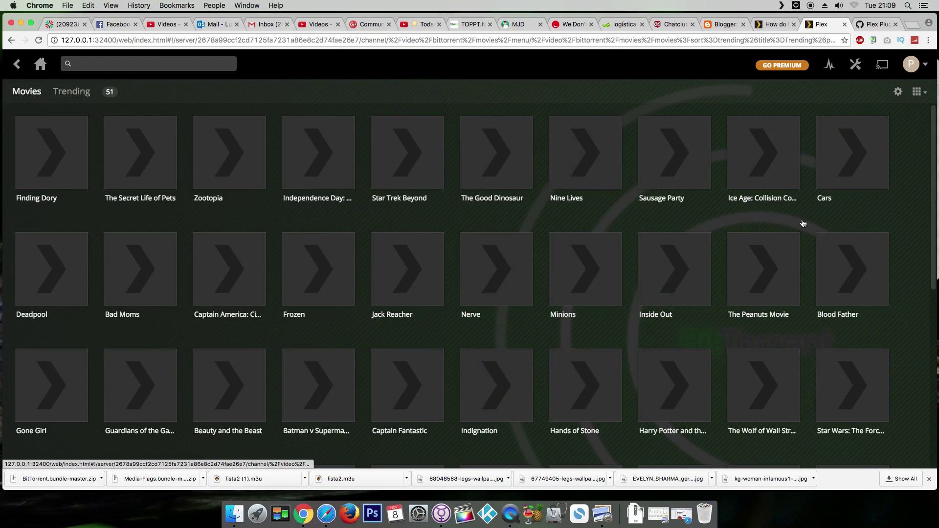
scroll(923, 307, down, 5)
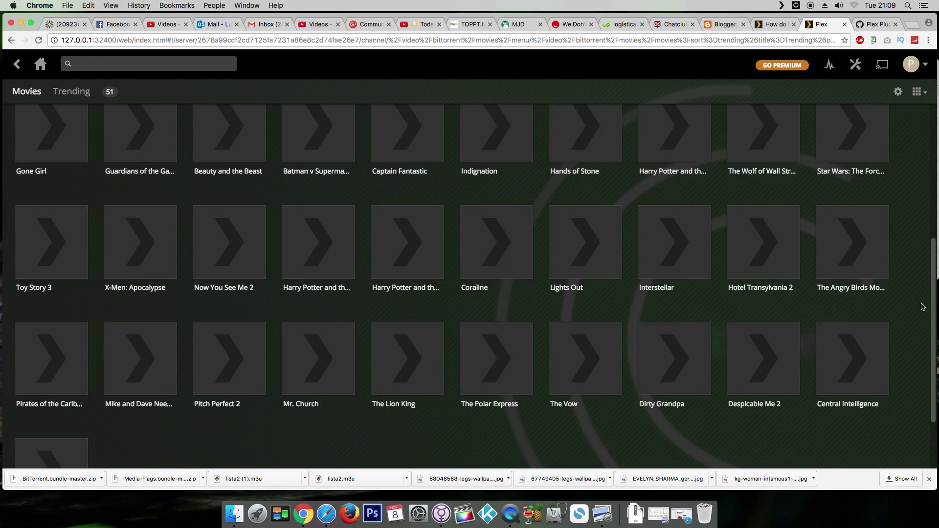
- Look through the rest of the Trending list and open The Secret Life of Pets to view its available versions
scroll(922, 307, down, 2)
scroll(919, 244, up, 7)
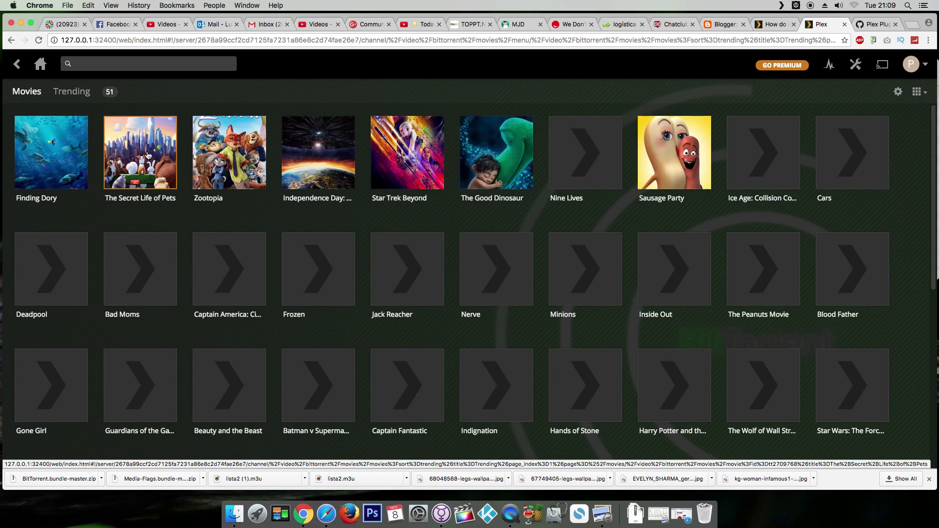
click(147, 156)
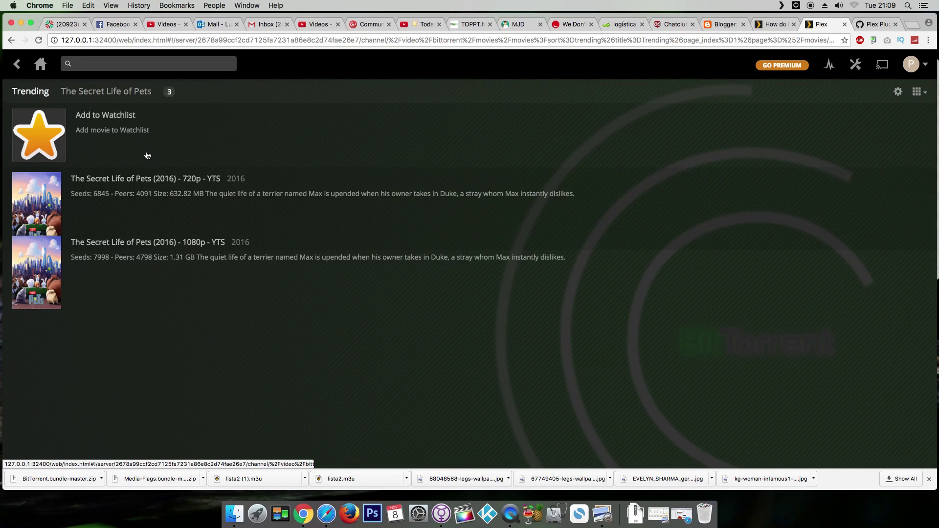
- Go back to the Channels list and open the WebTools channel to view its access URLs
click(15, 70)
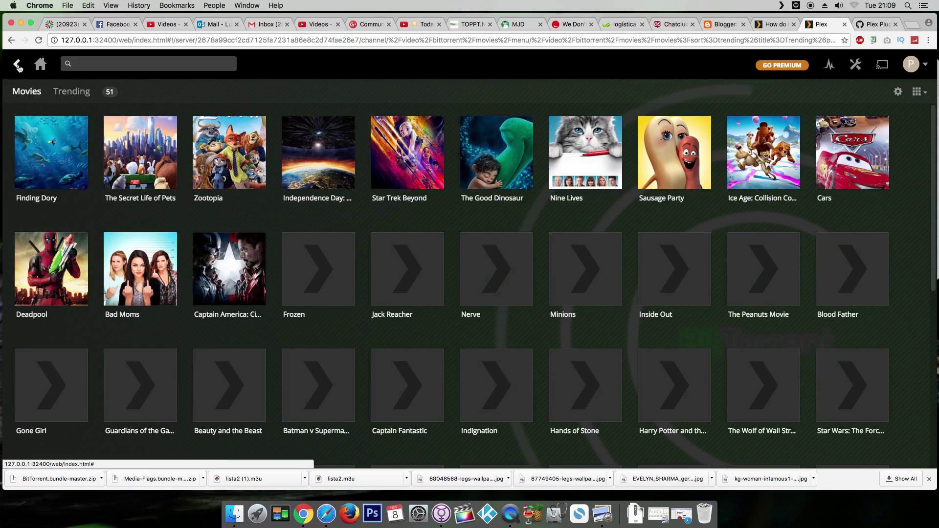
click(17, 68)
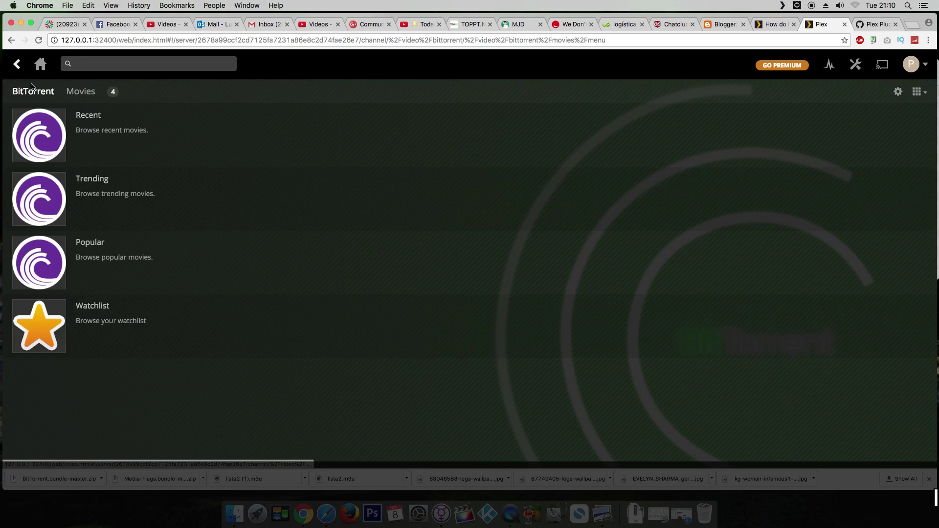
click(16, 66)
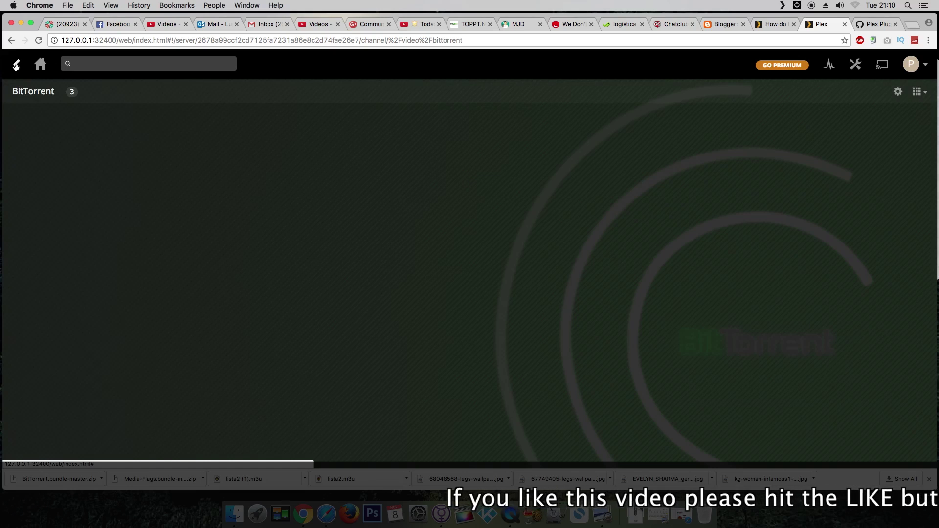
click(17, 68)
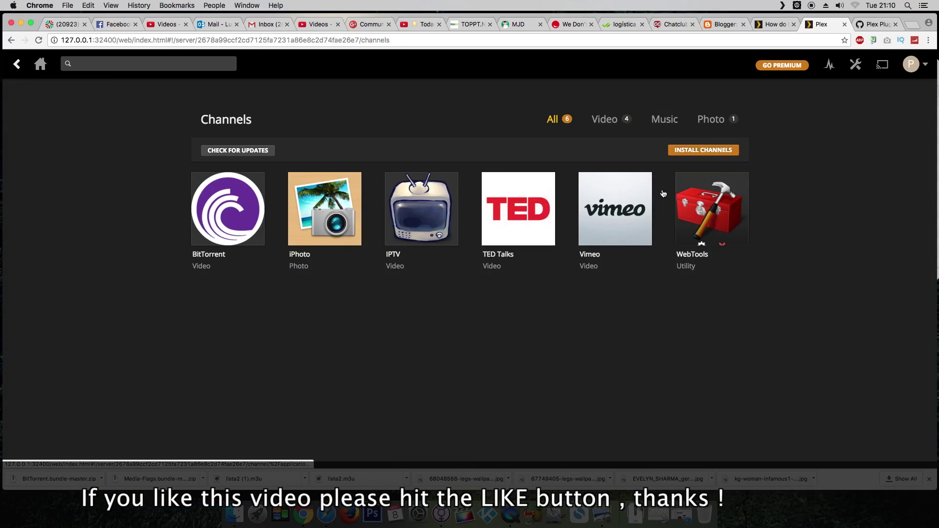
click(707, 204)
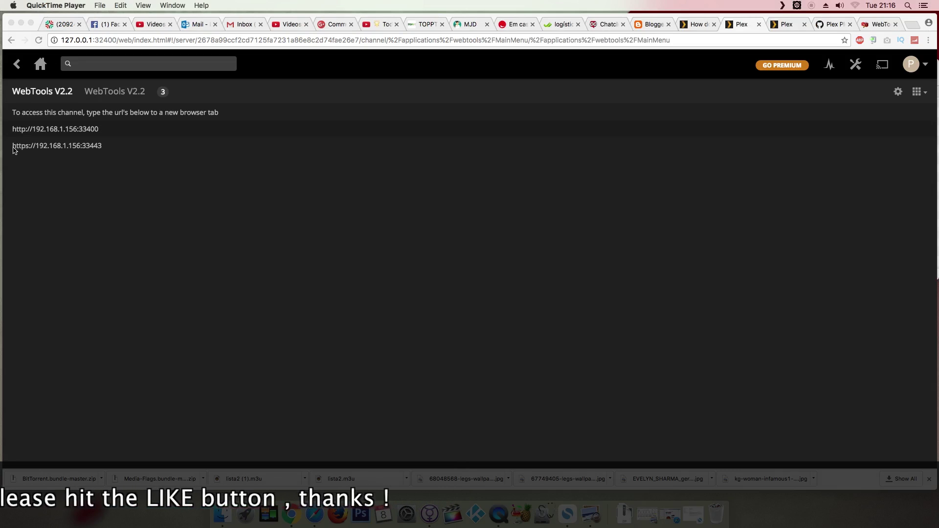
click(15, 149)
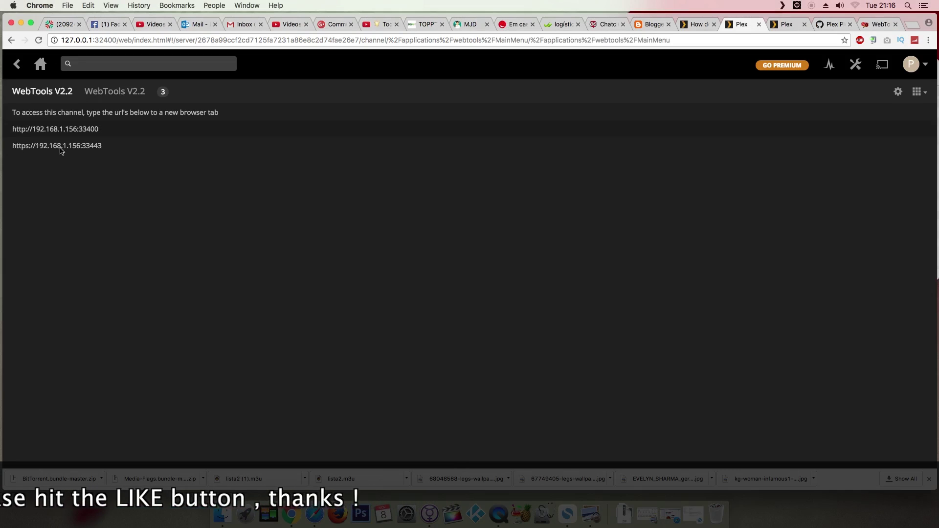
- Switch to the WebTools login page at 192.168.1.156:33443 and sign in with the Plex username, entering the account password
click(875, 24)
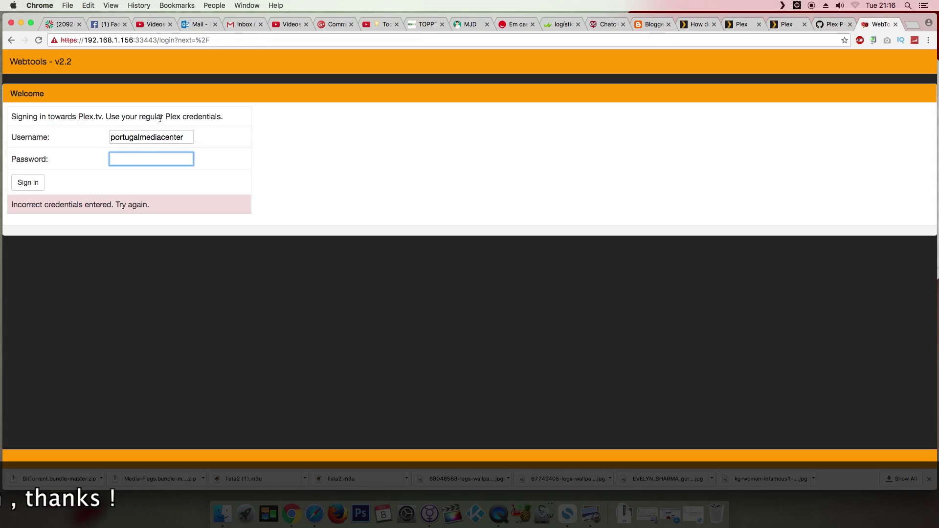
drag(181, 141, 95, 132)
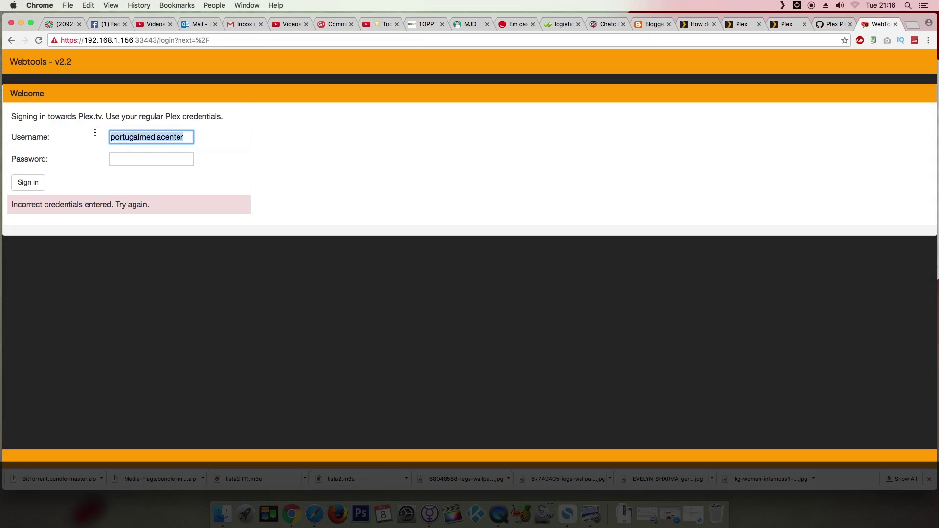
click(121, 156)
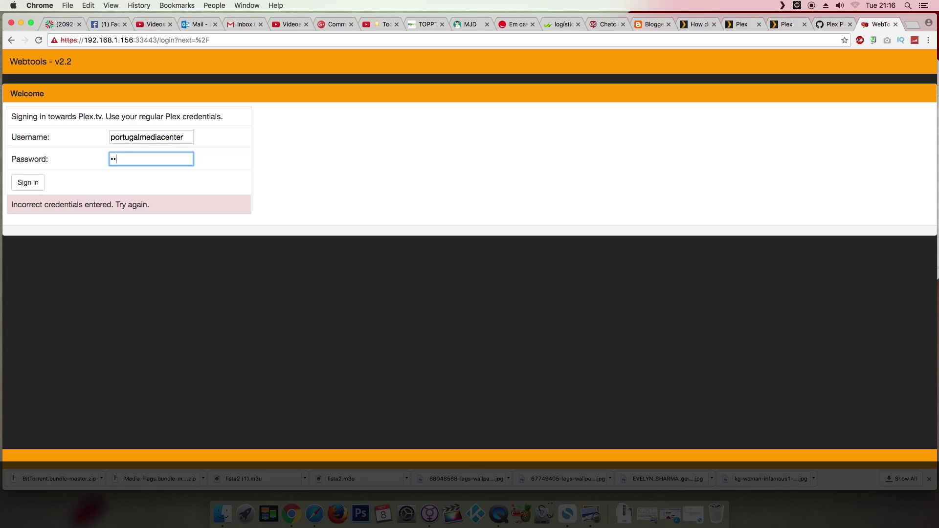
text(••••••)
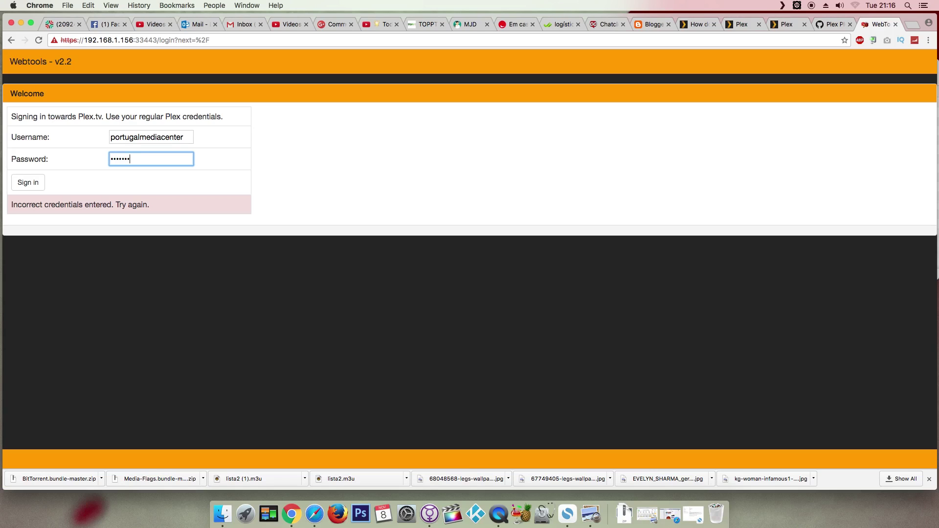
click(25, 183)
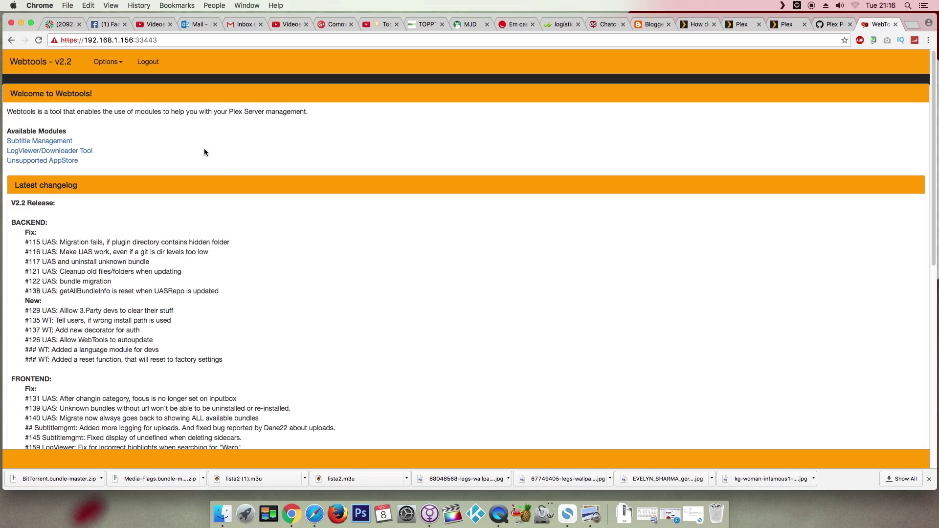
- Look through the Webtools changelog and credits, and open the Unsupported AppStore module
scroll(204, 148, down, 7)
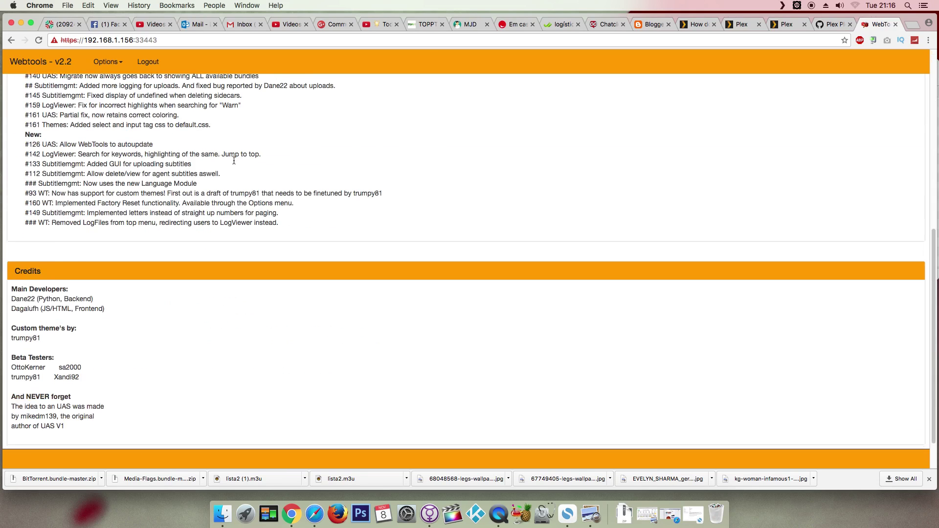
scroll(259, 173, down, 1)
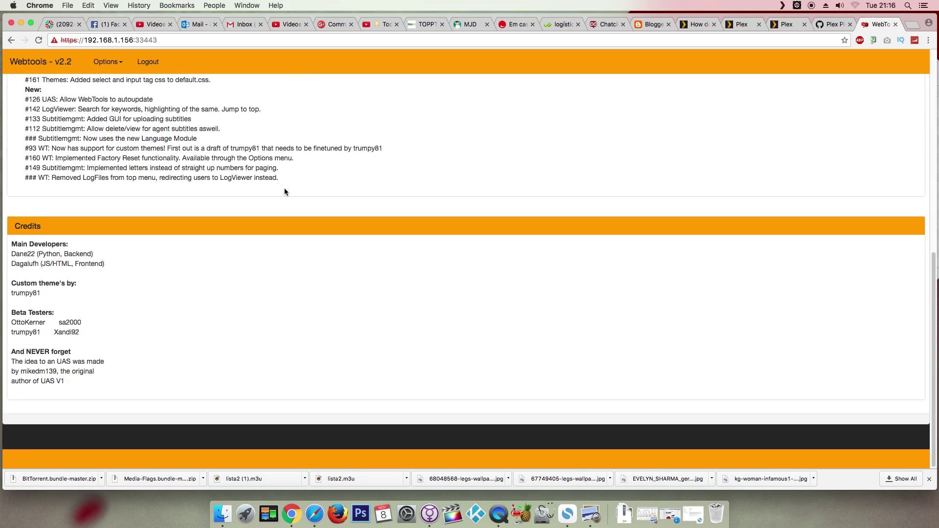
scroll(285, 191, up, 8)
click(43, 161)
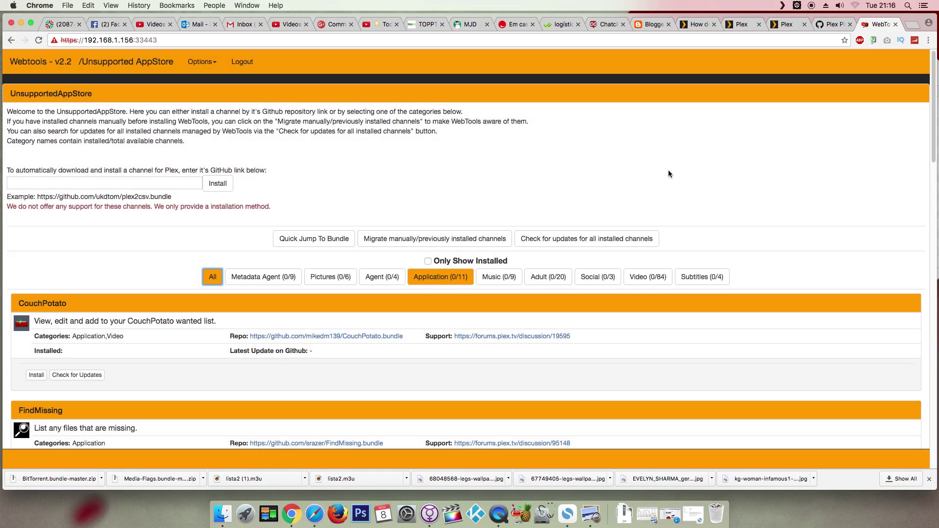
- Browse the channels in the Application category of the Unsupported AppStore
scroll(668, 174, down, 3)
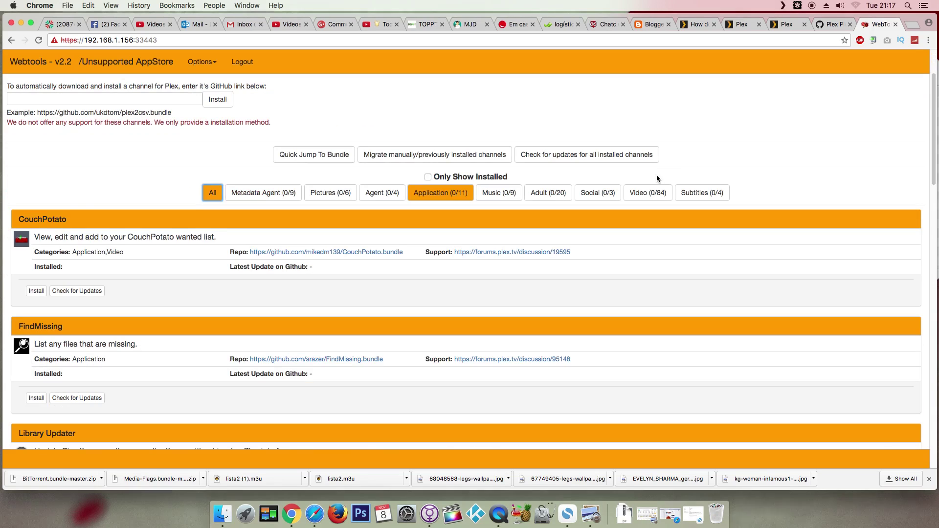
scroll(167, 261, down, 10)
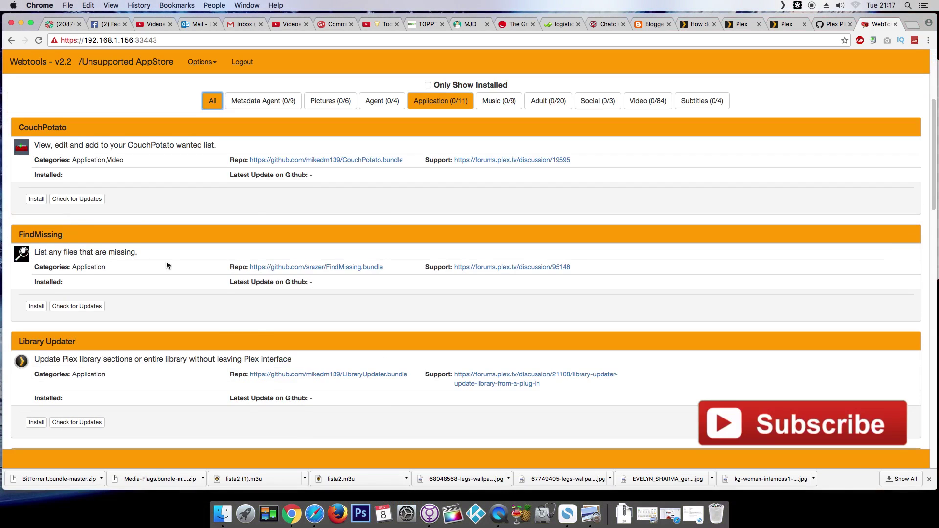
scroll(158, 268, down, 10)
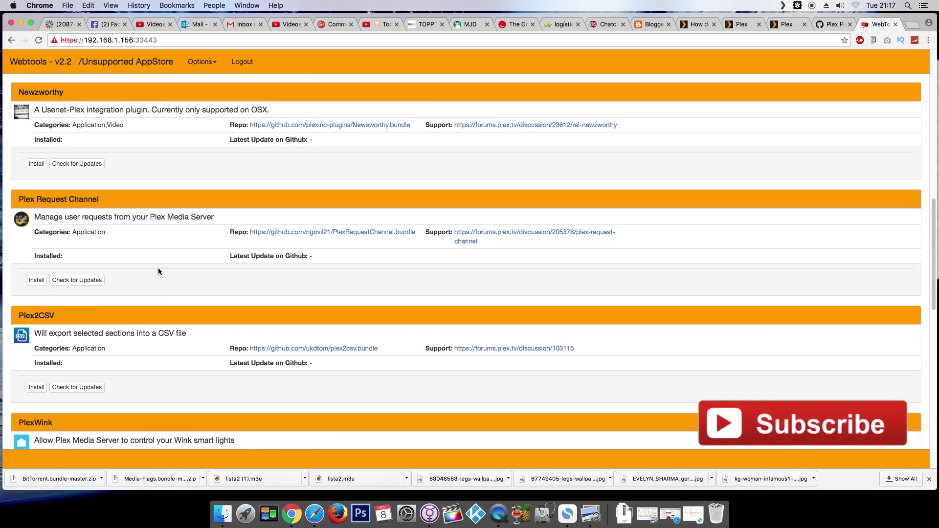
scroll(130, 287, down, 5)
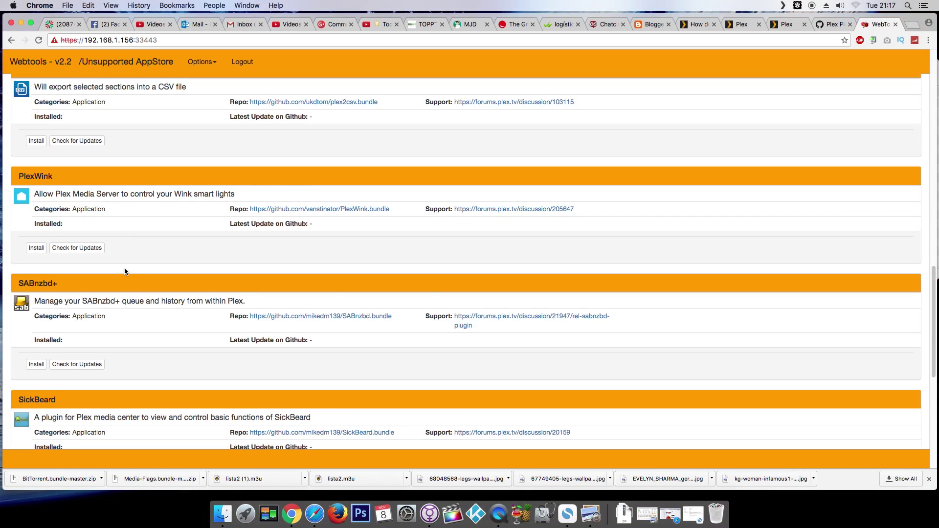
scroll(148, 165, down, 5)
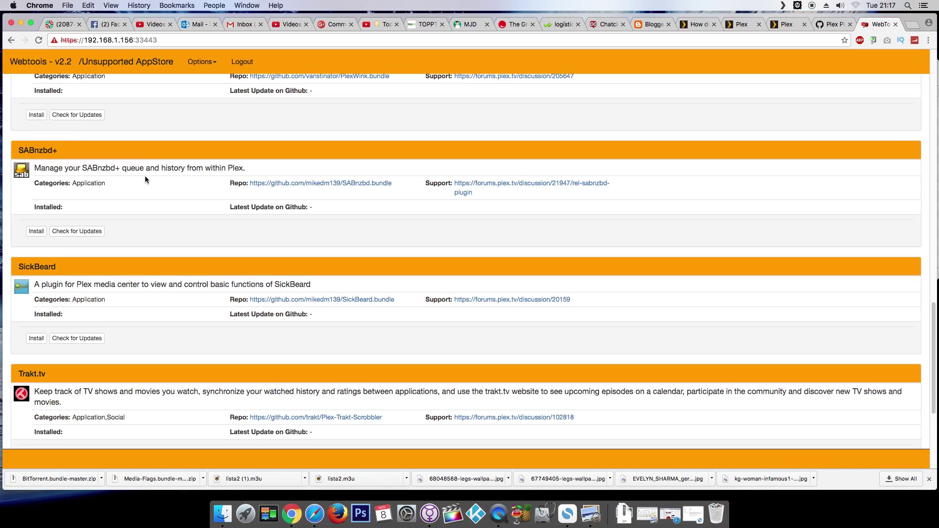
scroll(140, 200, down, 5)
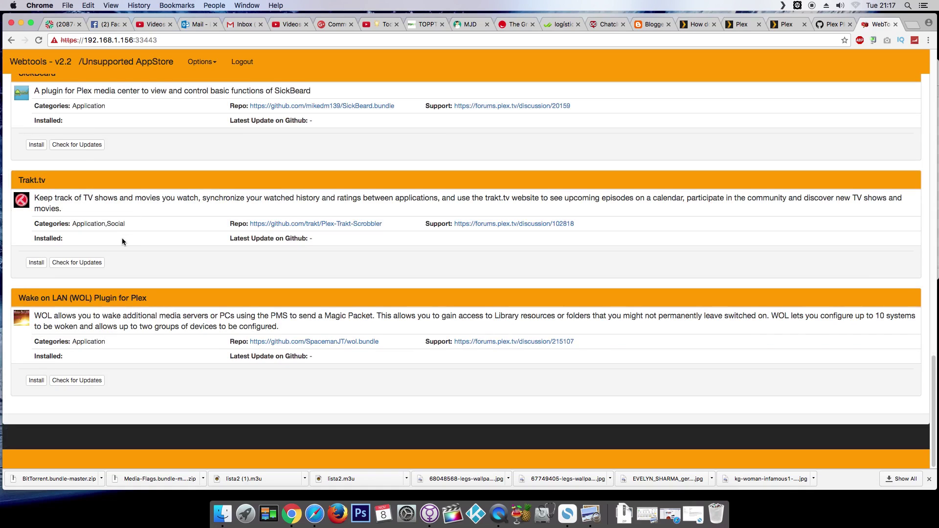
scroll(129, 236, up, 20)
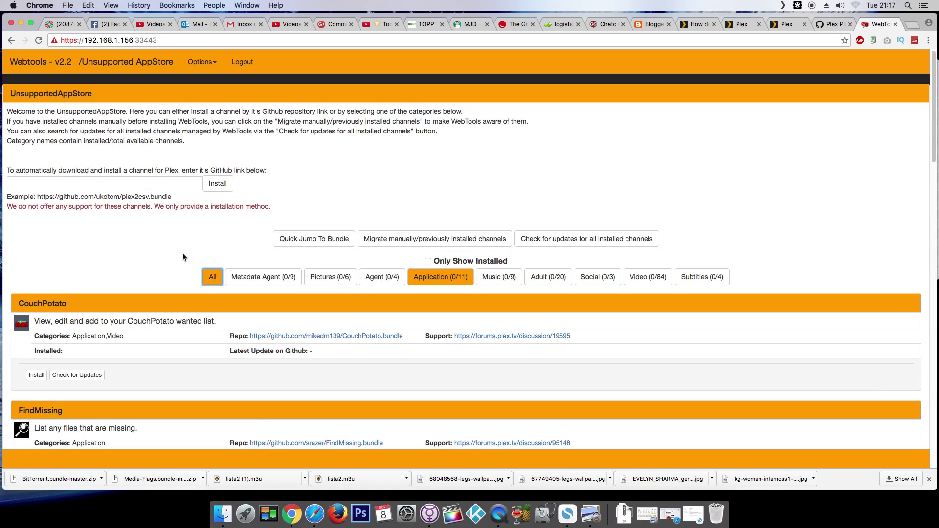
- Install the CouchPotato channel from the Application category and dismiss the installation dialog
scroll(181, 252, down, 2)
scroll(180, 251, down, 1)
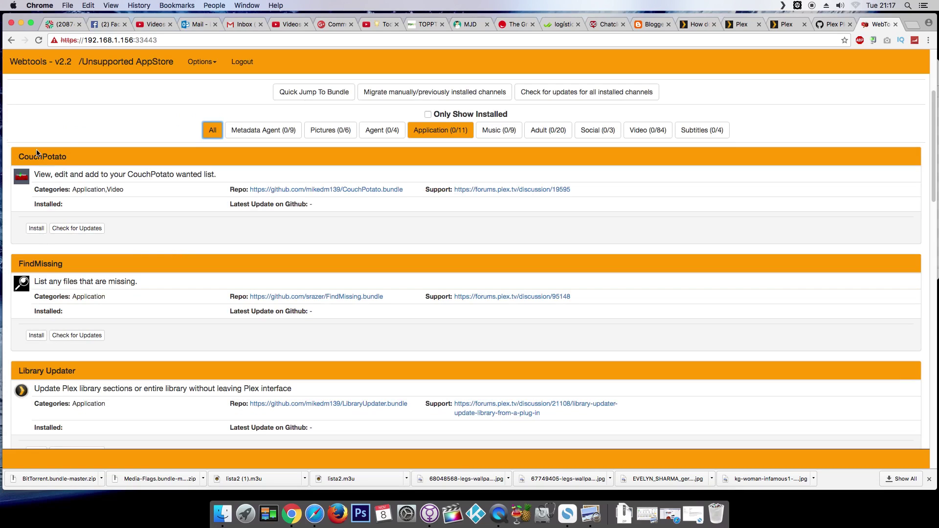
click(36, 229)
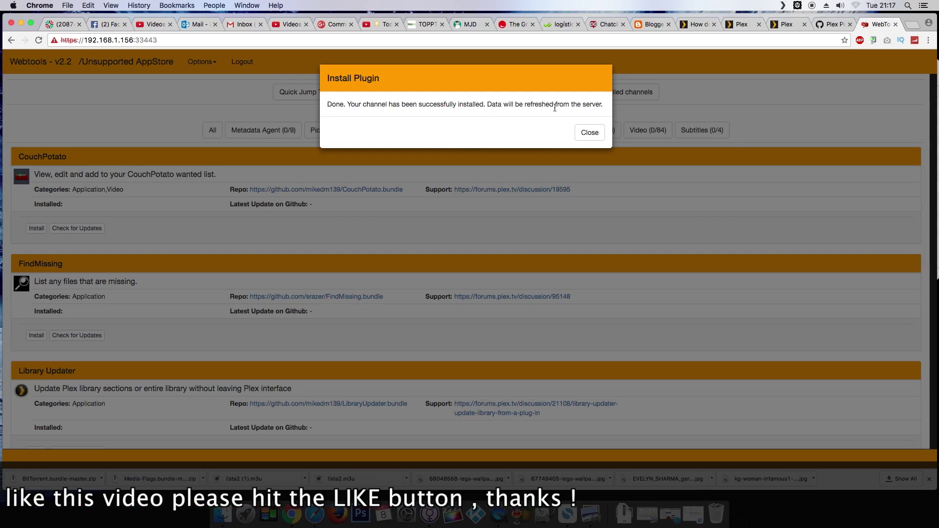
click(589, 132)
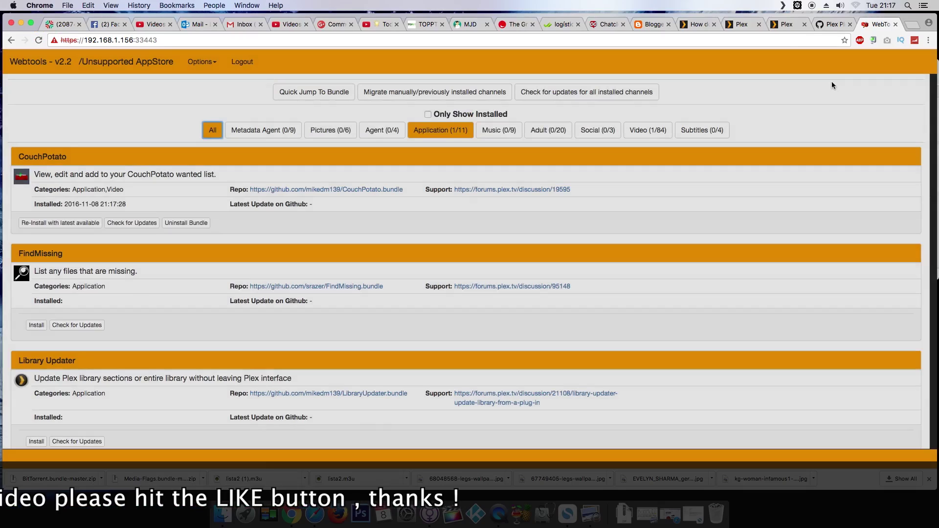
- Switch to the Plex page and reopen the Channels list from the home page to check for CouchPotato
click(784, 26)
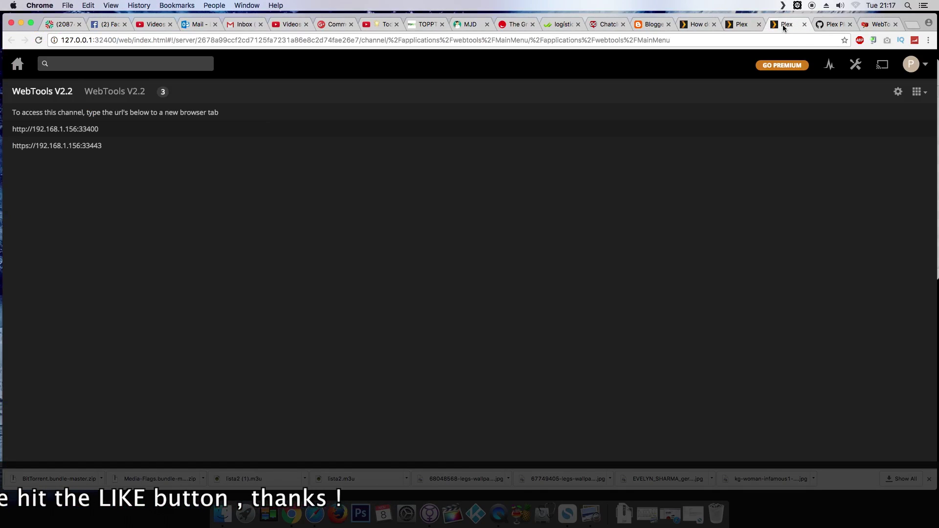
click(17, 65)
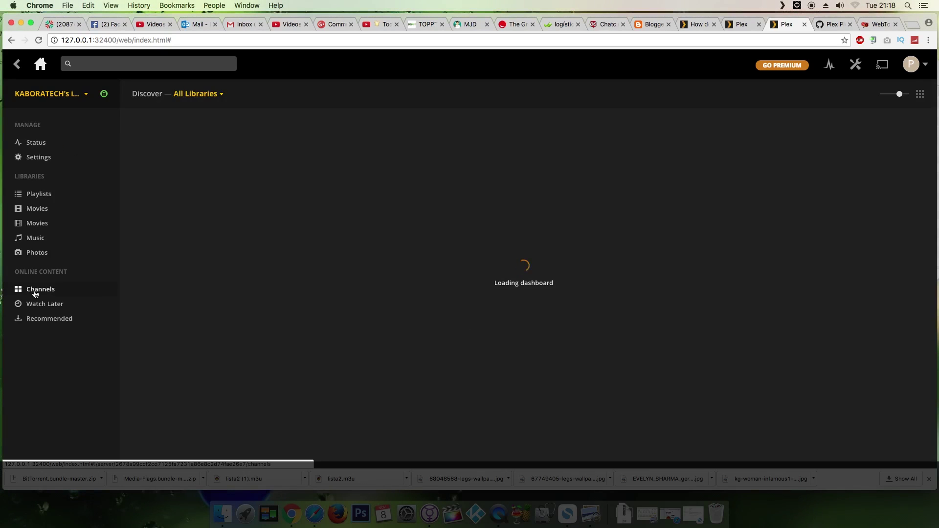
click(35, 292)
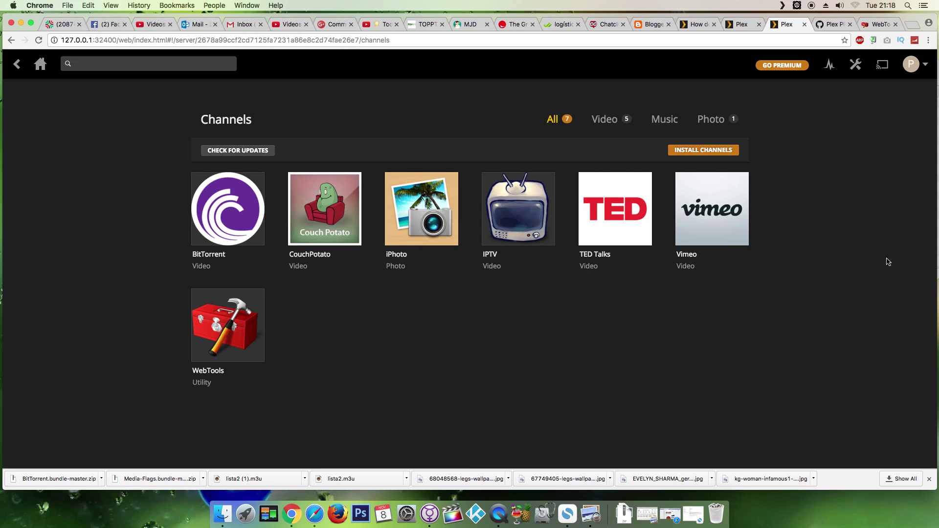
- View the top of the Plex Plug-ins repositories page on GitHub and return to the WebTools AppStore page
click(835, 25)
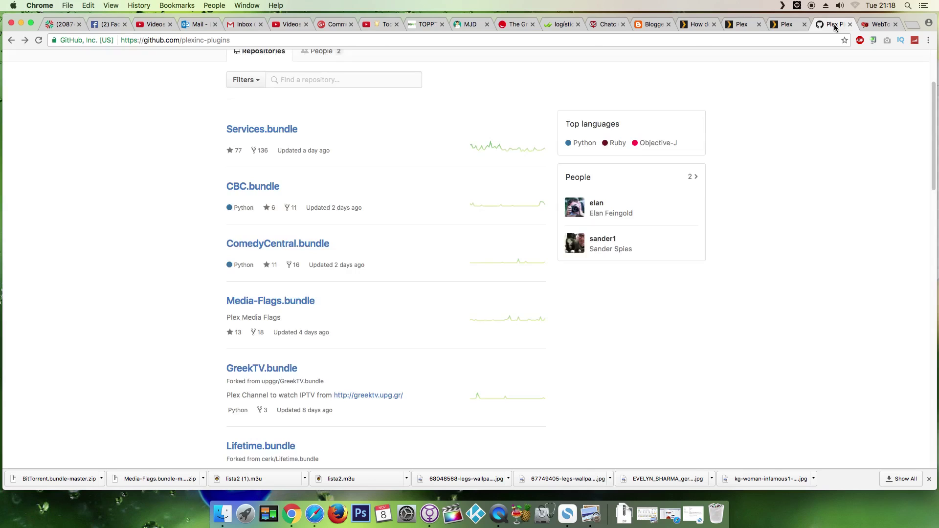
scroll(411, 298, up, 5)
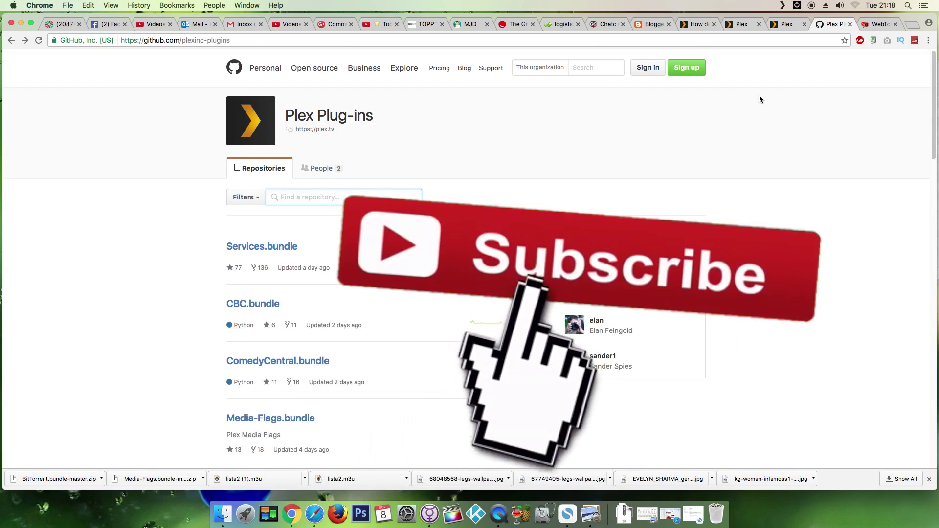
click(878, 26)
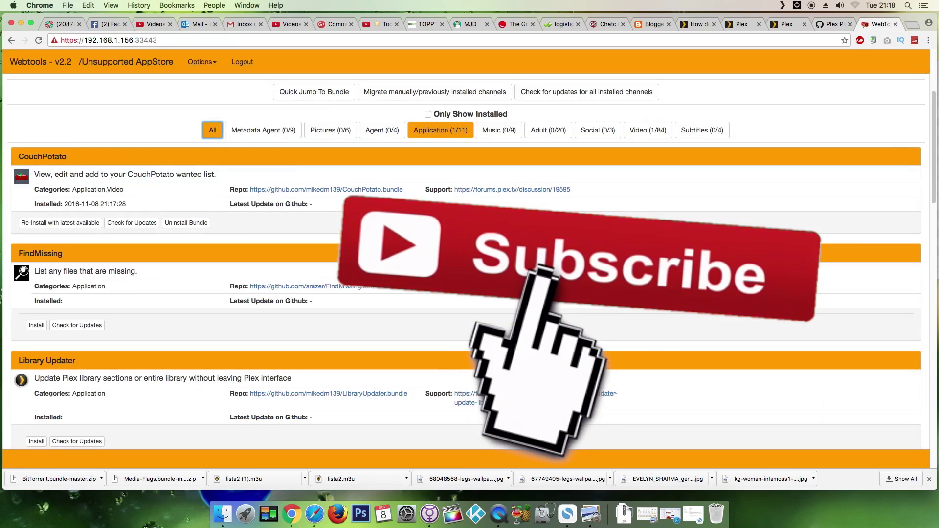